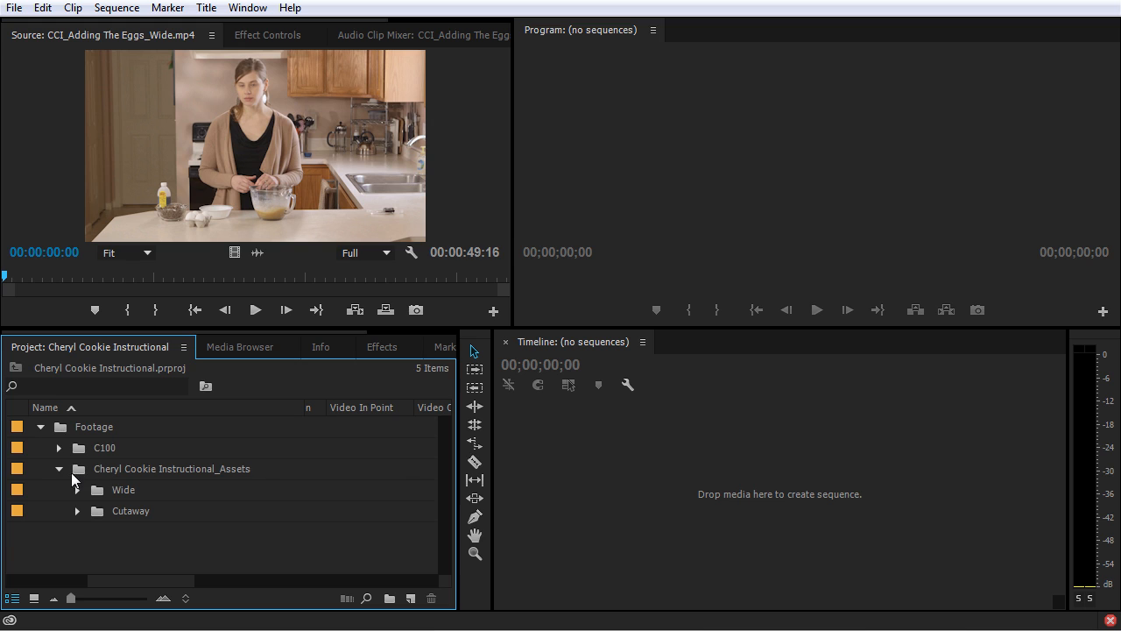
Move the assets bin out of the Footage bin to the project's top level, and delete the Footage bin.
left_click(79, 475)
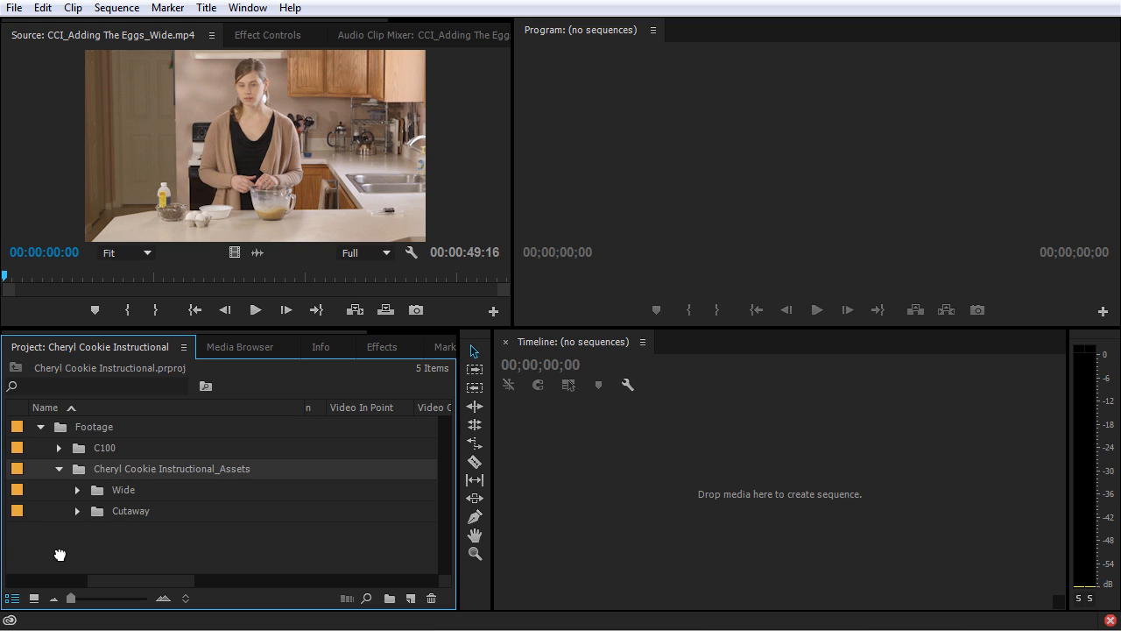
left_click_drag(59, 555, 59, 554)
left_click(64, 491)
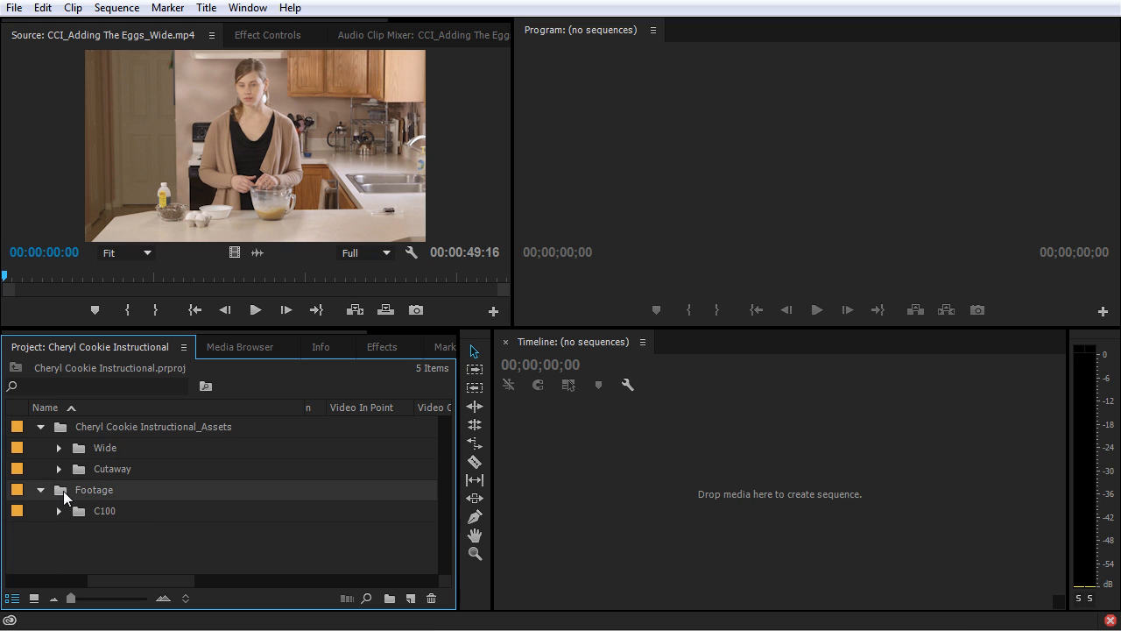
key("Delete")
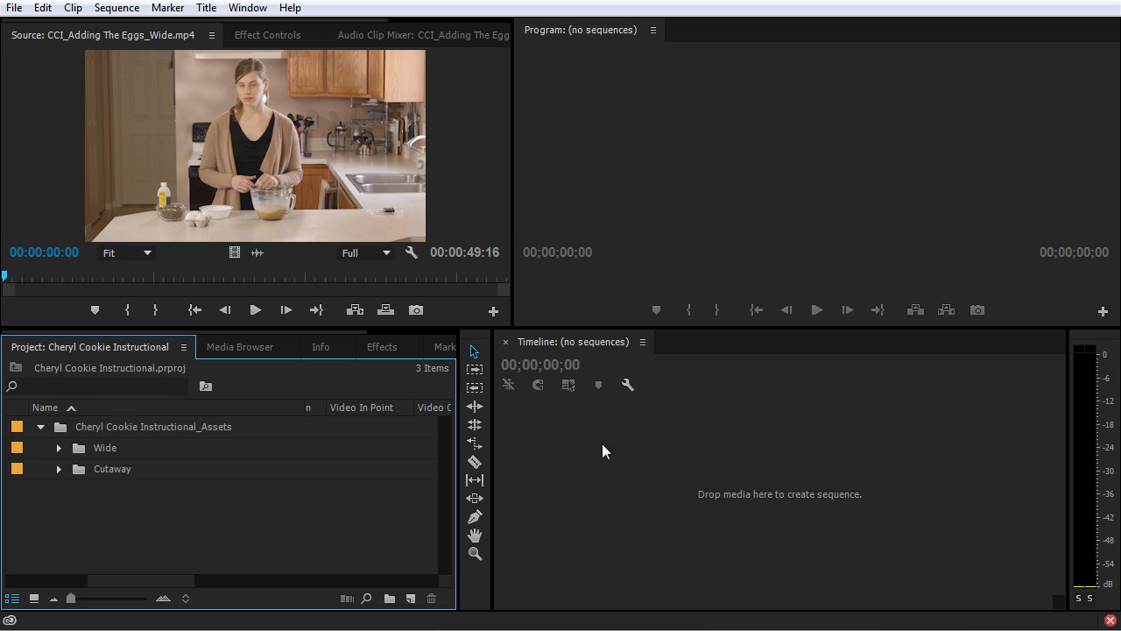
Create a sequence in the empty timeline from the CCI_Intro_Wide.mp4 clip in the Wide bin.
left_click(546, 470)
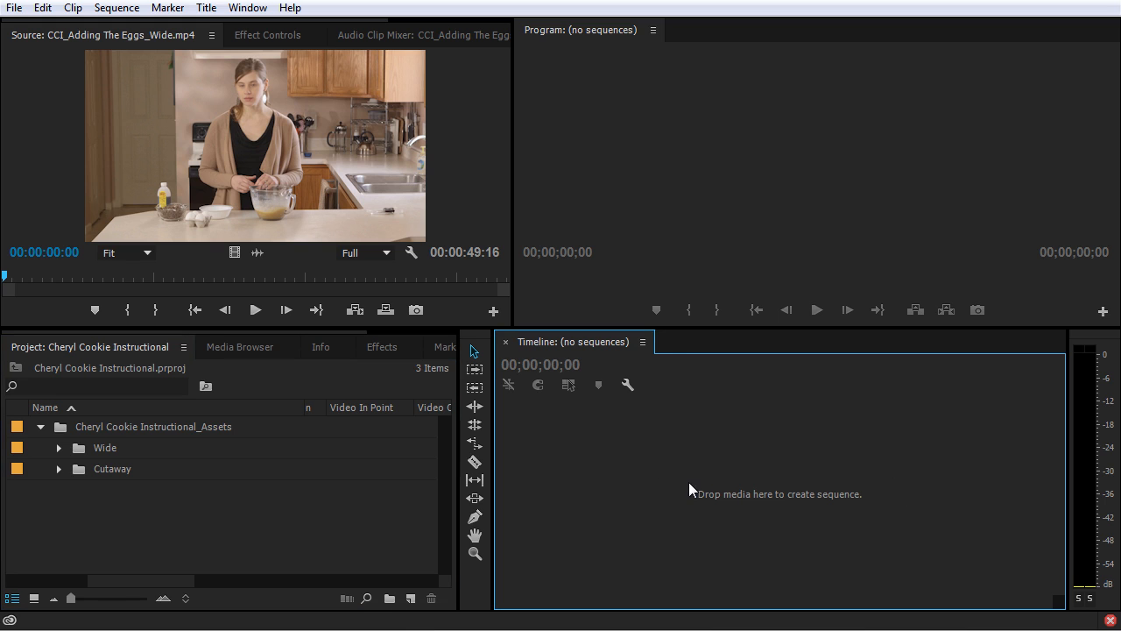
left_click(59, 447)
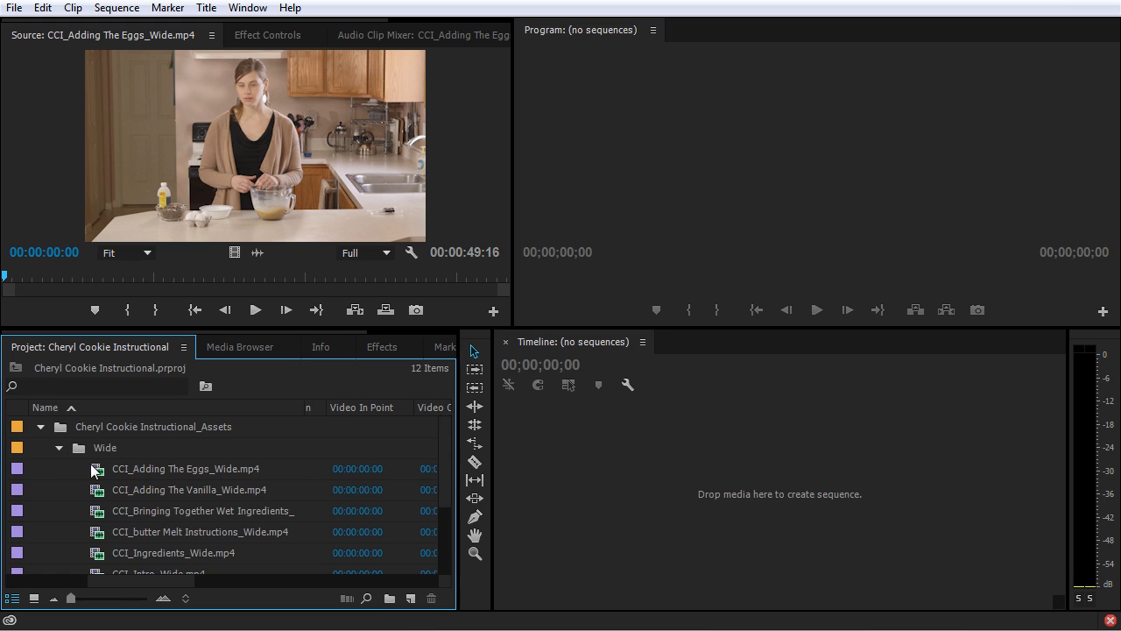
scroll(110, 457, "down", 3)
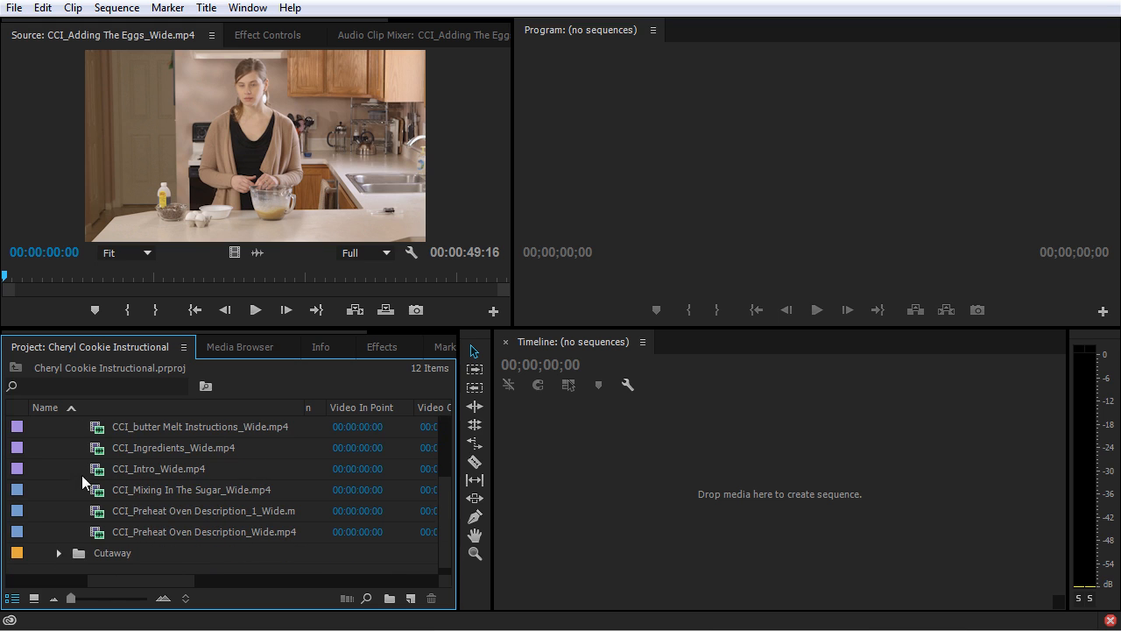
left_click(96, 470)
left_click_drag(97, 470, 782, 493)
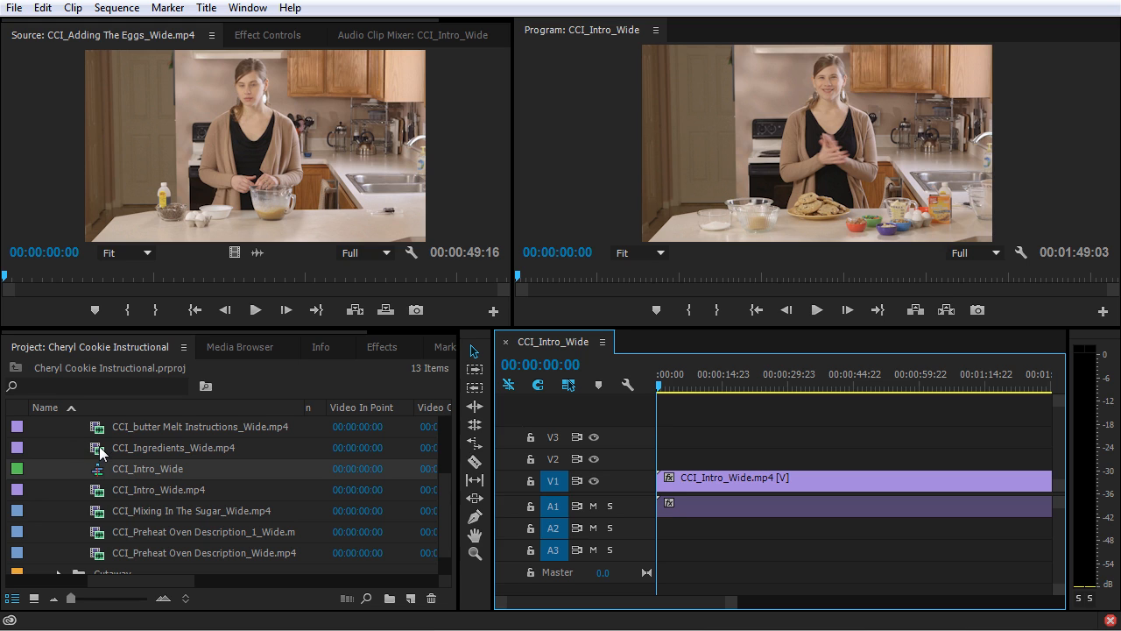
left_click_drag(148, 447, 238, 450)
left_click(169, 448)
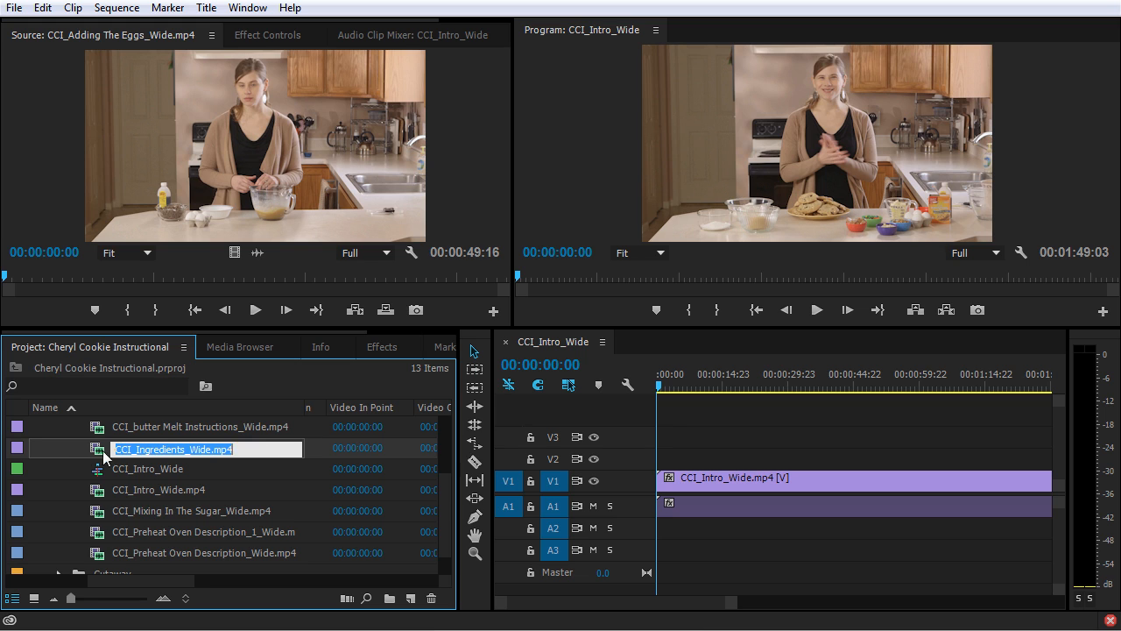
key("Return")
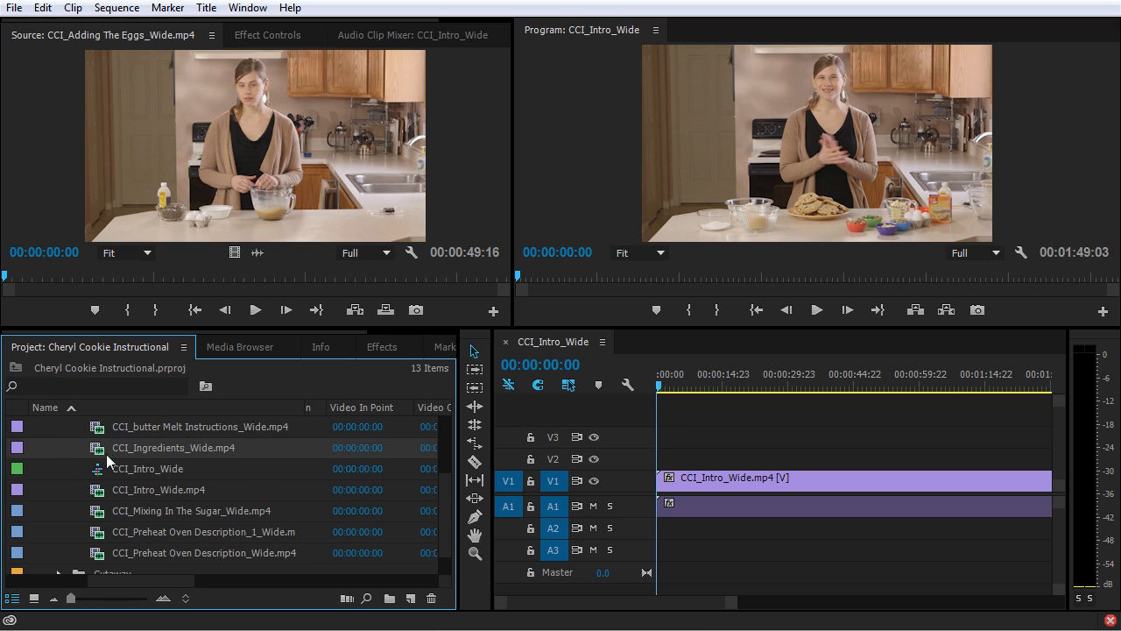
Show the full length of the CCI_Intro_Wide.mp4 clip in the timeline and select it.
left_click(648, 413)
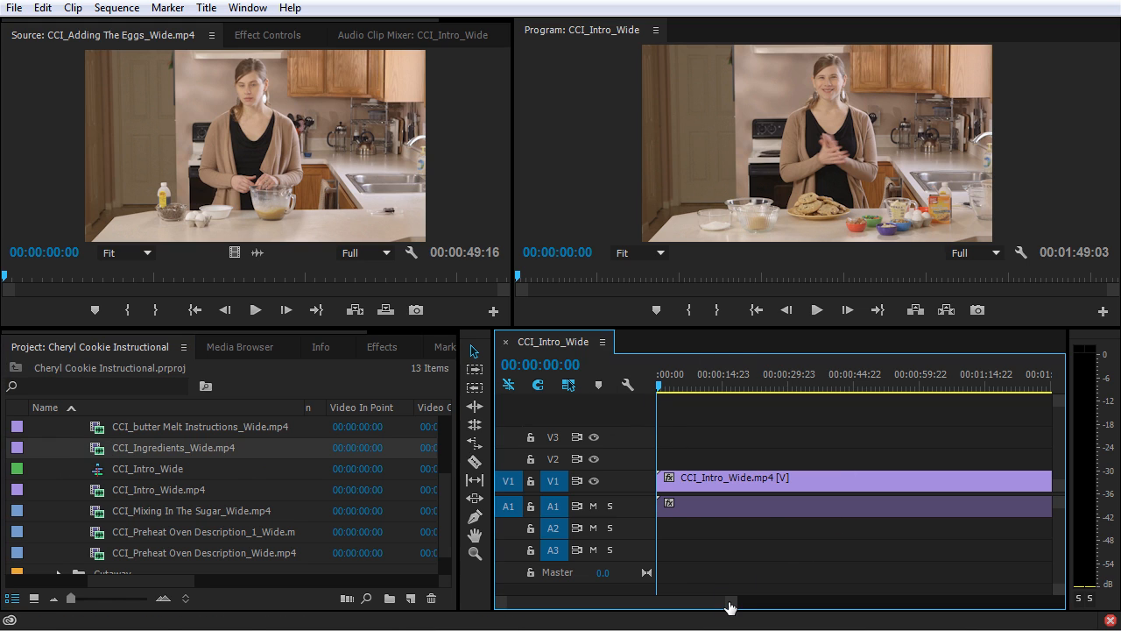
left_click_drag(728, 606, 911, 607)
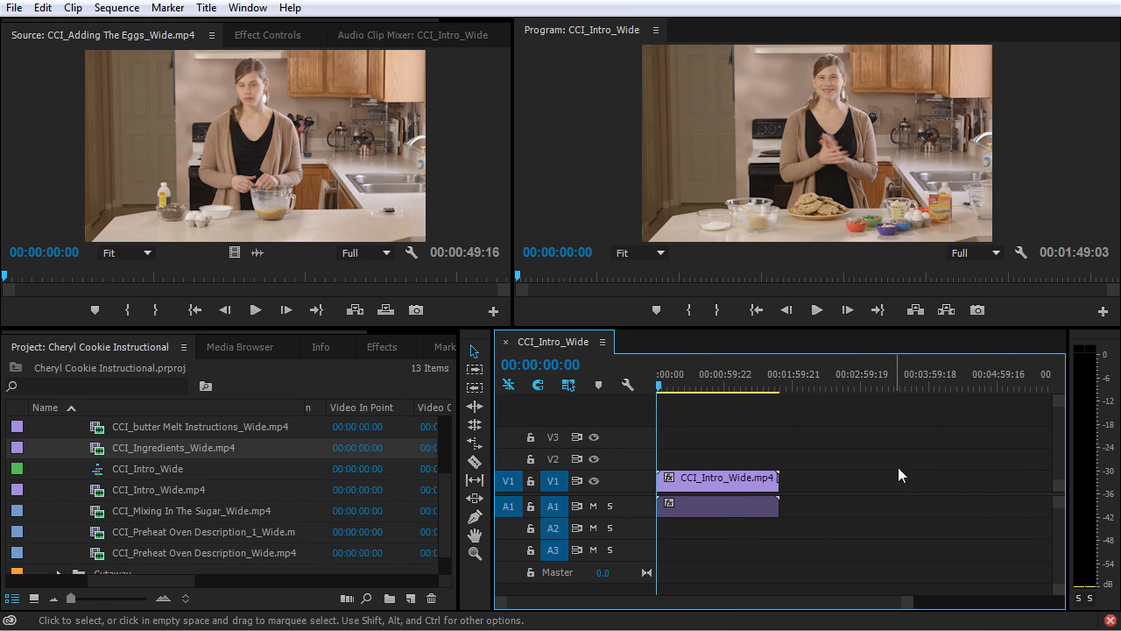
left_click(736, 475)
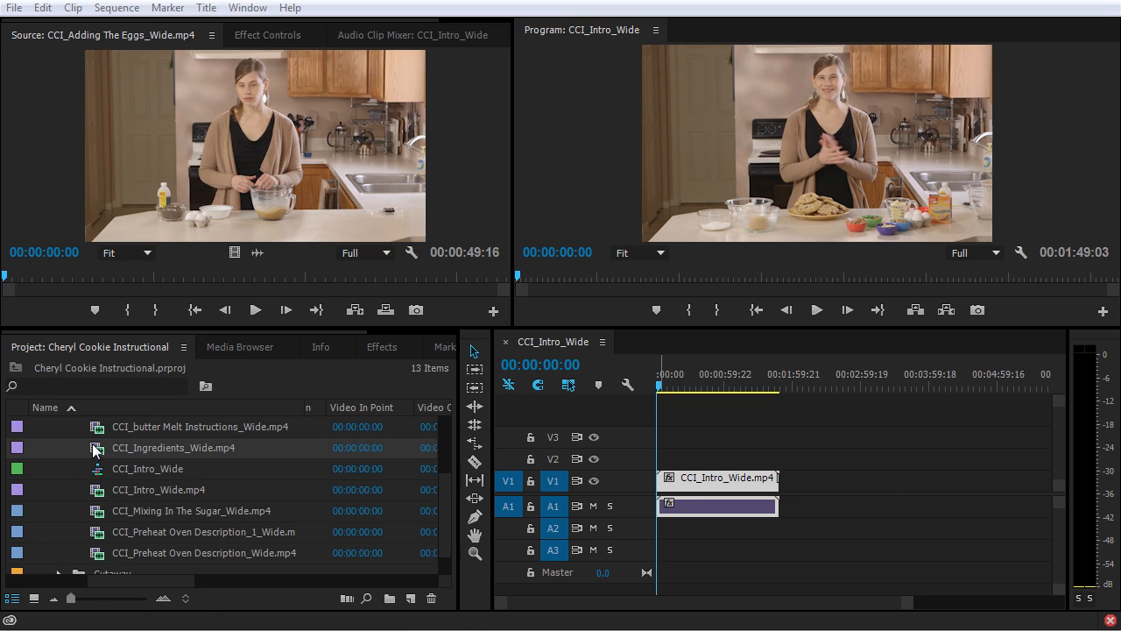
Create a new sequence matching the CCI_Mixing In The Sugar_Wide.mp4 clip, and collapse the Wide bin.
scroll(96, 473, "down", 1)
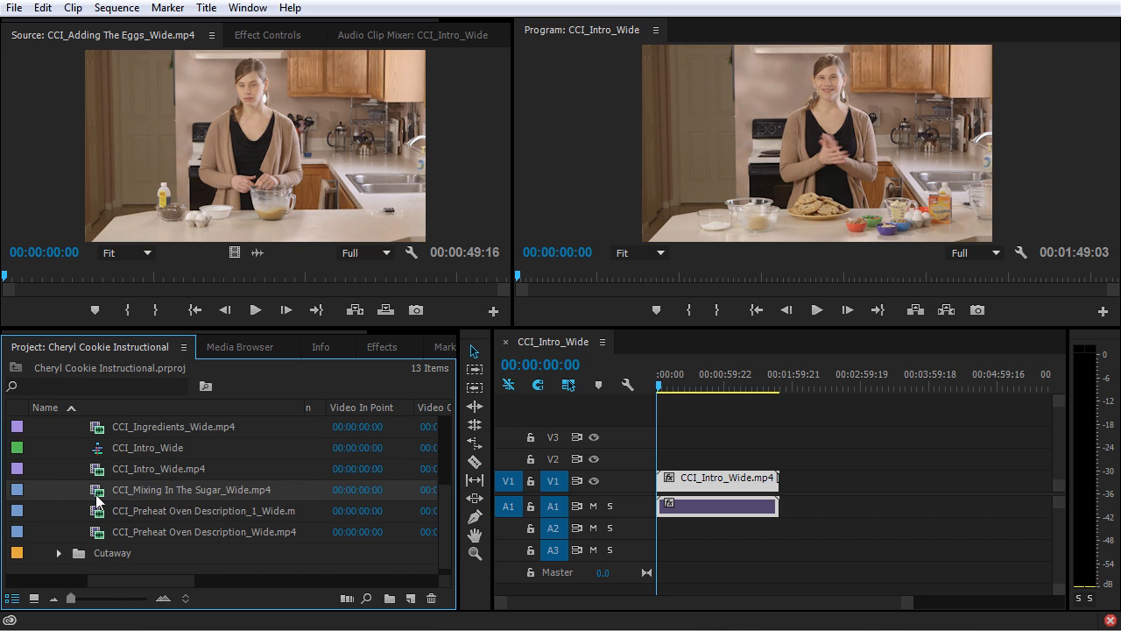
left_click_drag(99, 490, 413, 601)
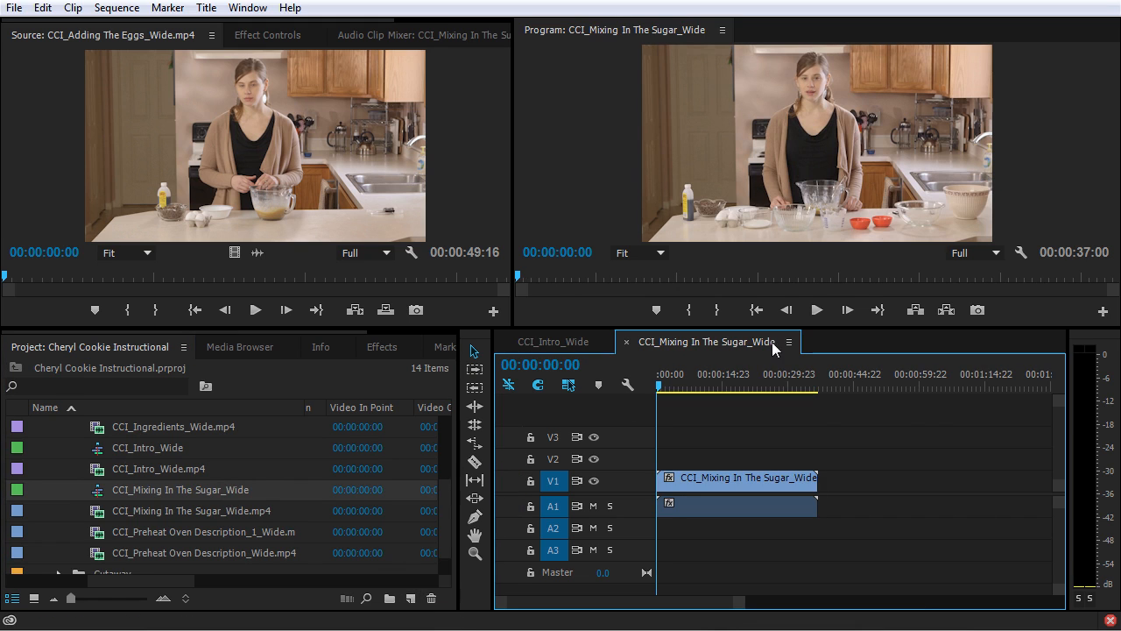
scroll(52, 473, "up", 3)
left_click(57, 448)
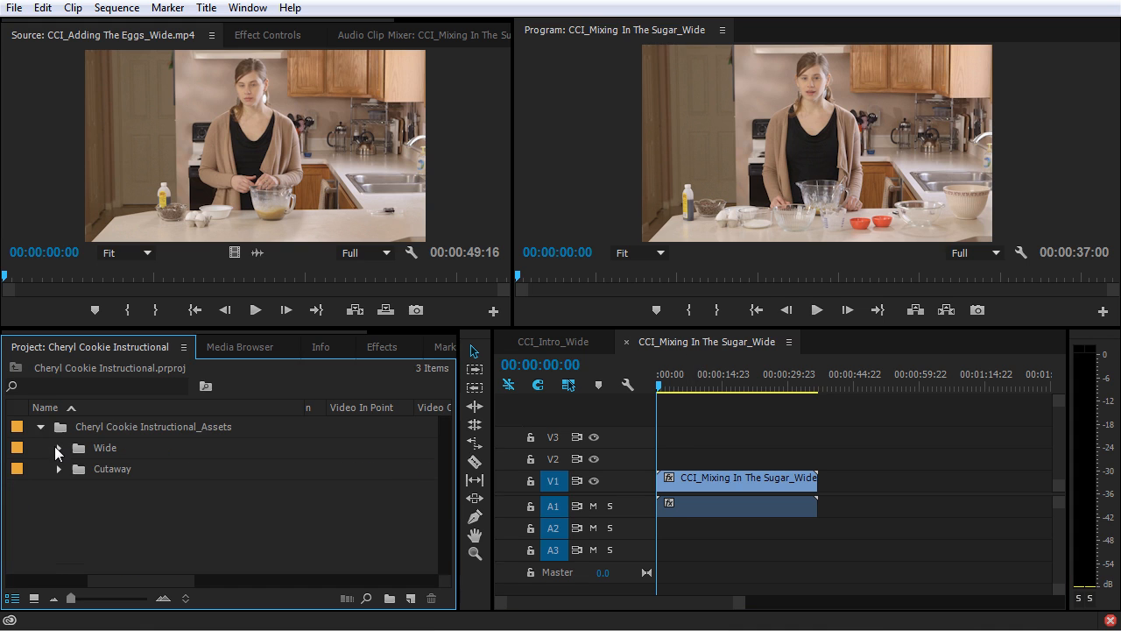
right_click(200, 501)
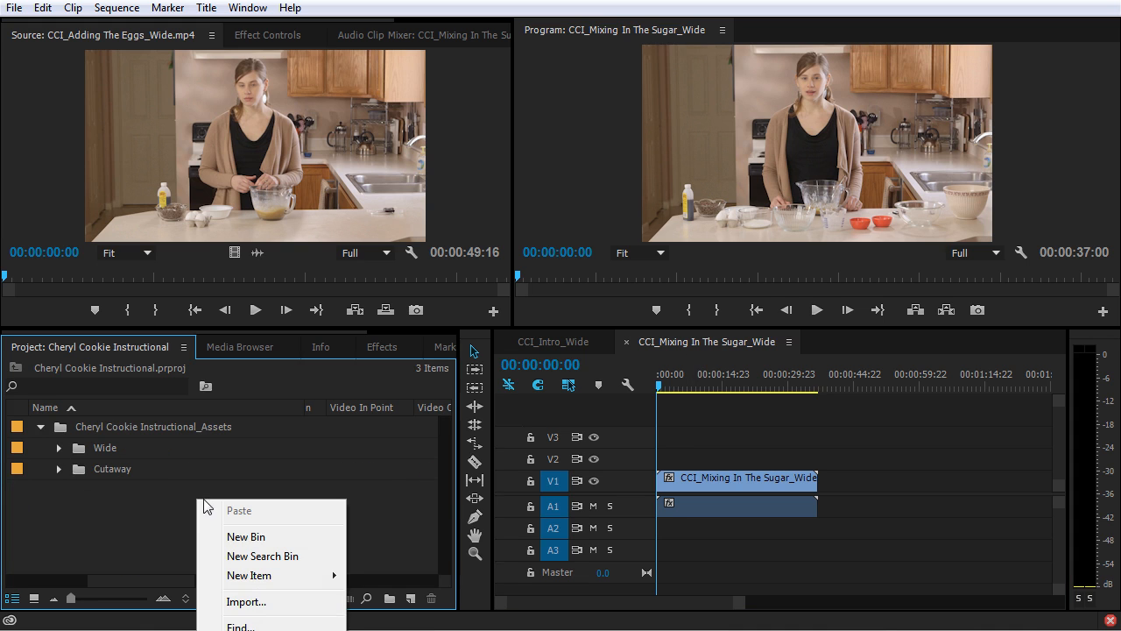
mouse_move(280, 576)
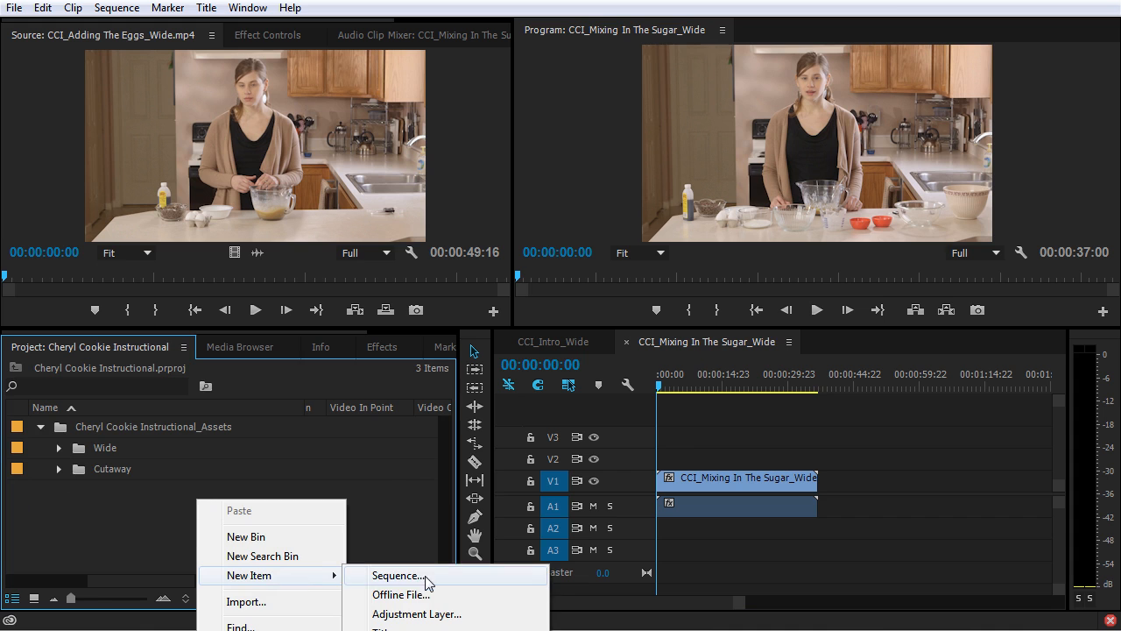
left_click(425, 576)
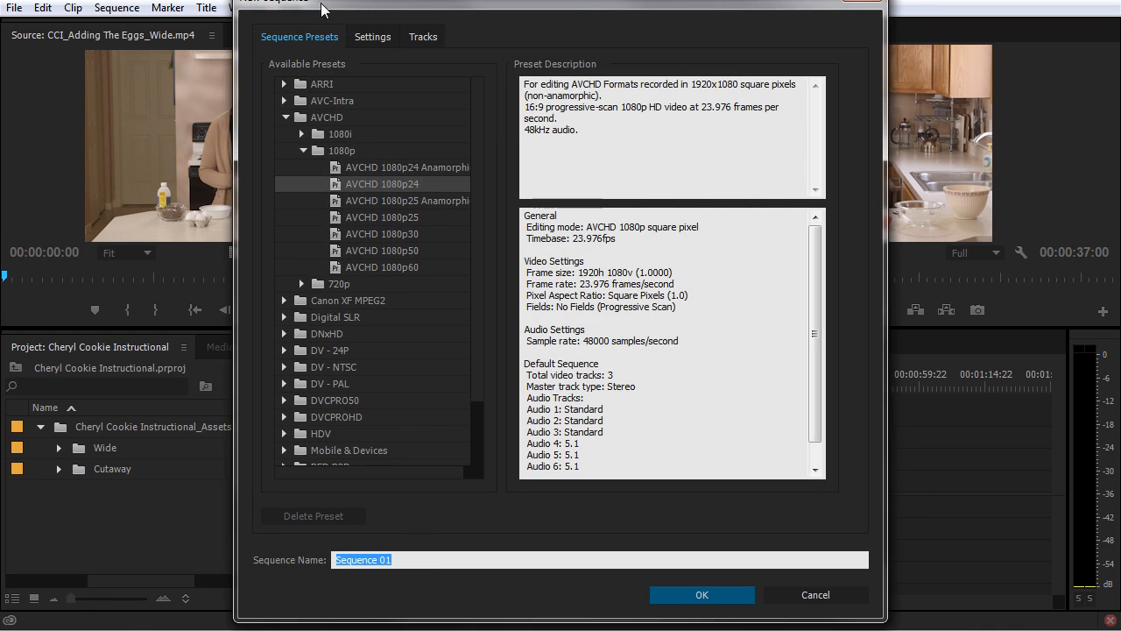
left_click(828, 596)
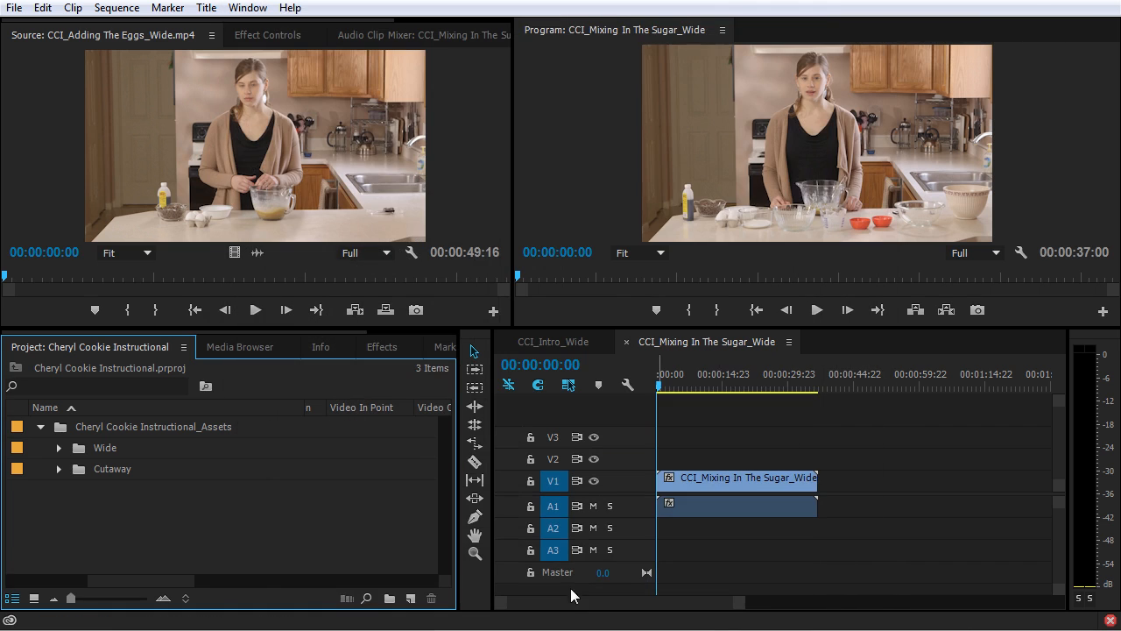
left_click(410, 598)
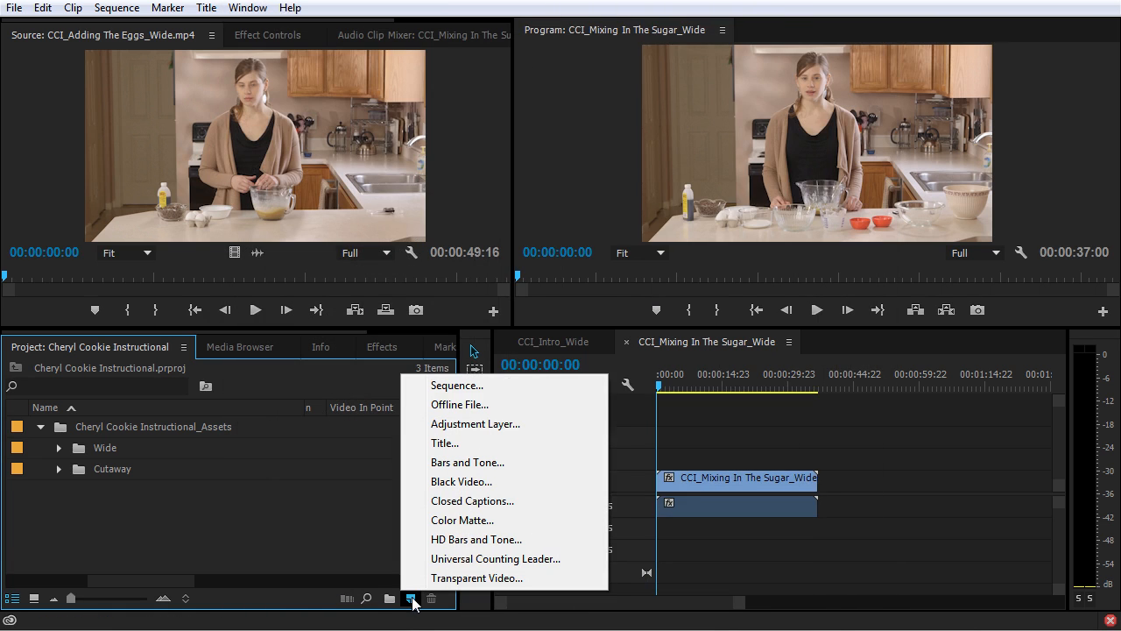
left_click(461, 391)
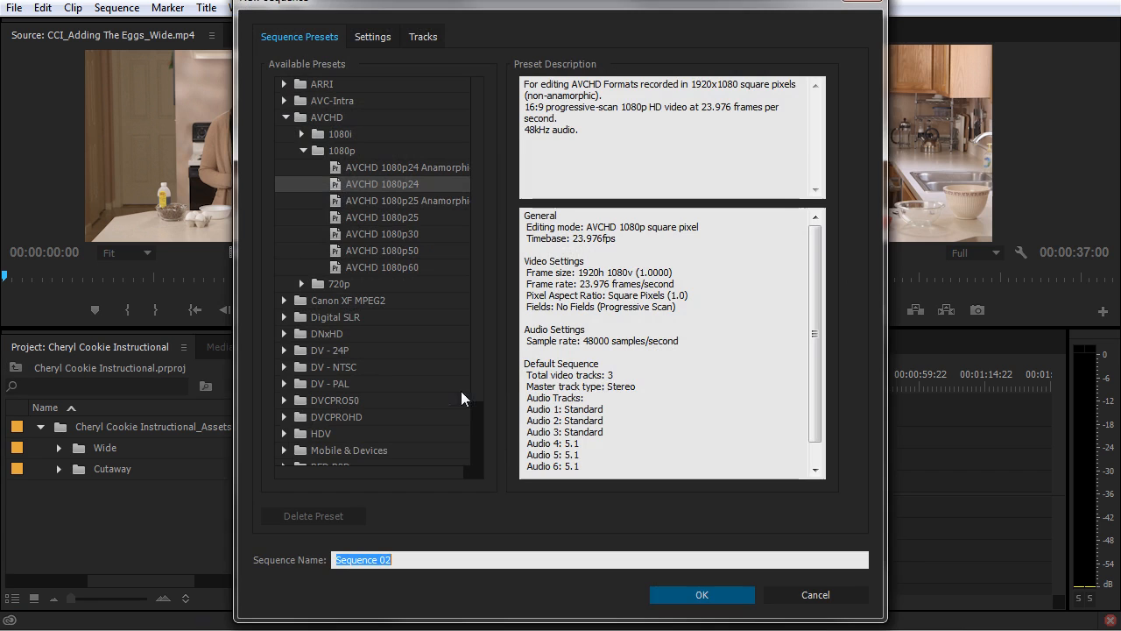
left_click(829, 595)
Start a new sequence and examine the AVCHD 1080p24 preset's description, including its default audio tracks.
left_click(15, 12)
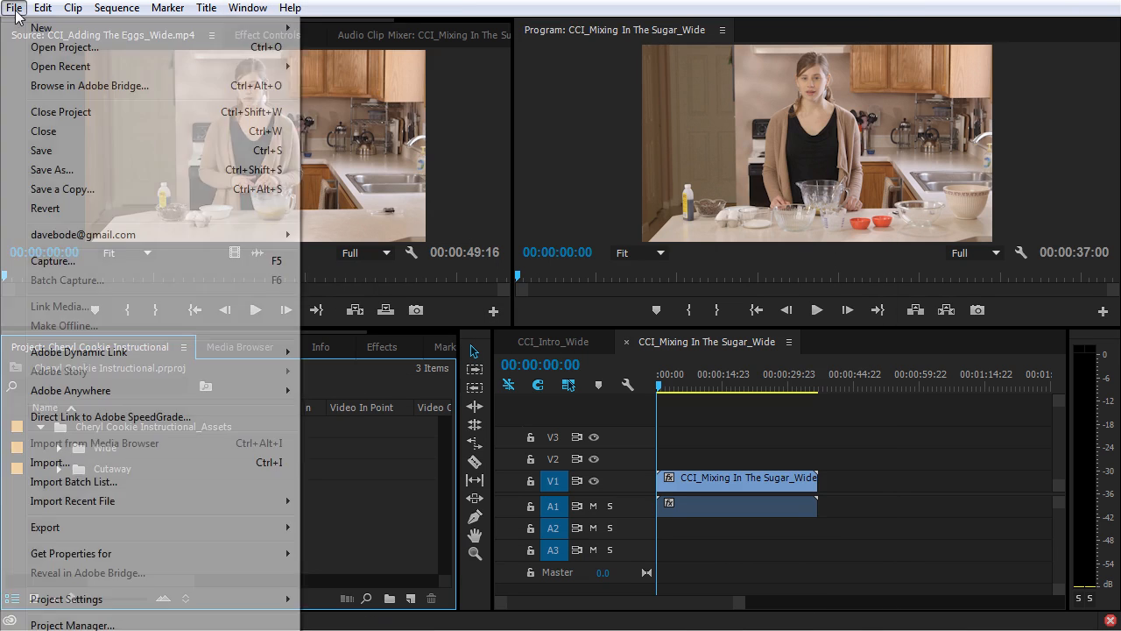
mouse_move(283, 27)
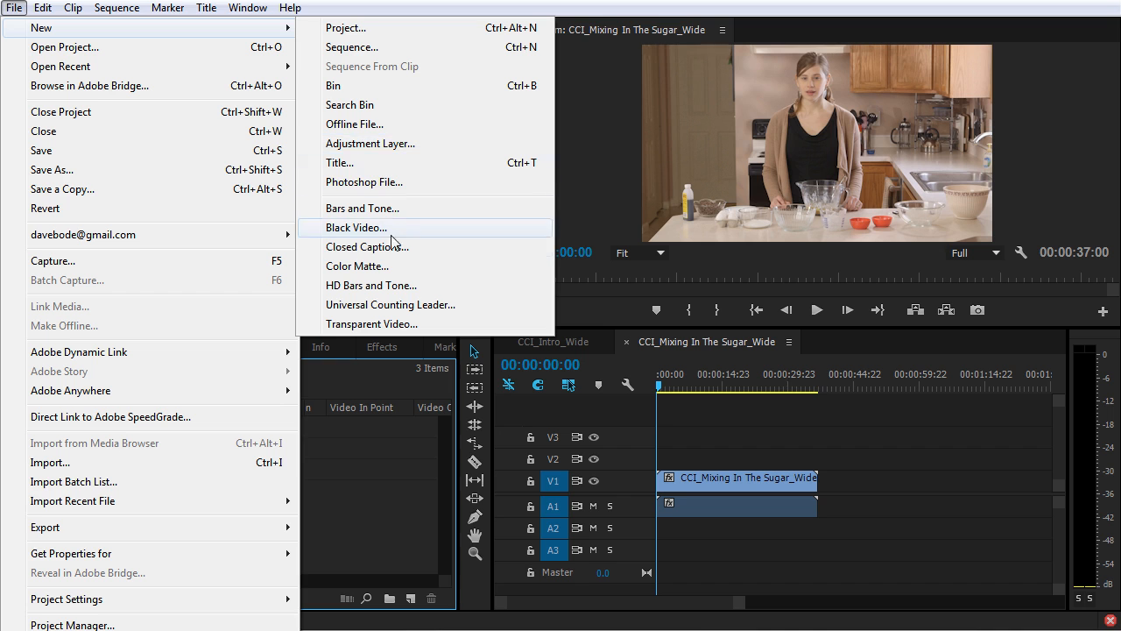
left_click(409, 49)
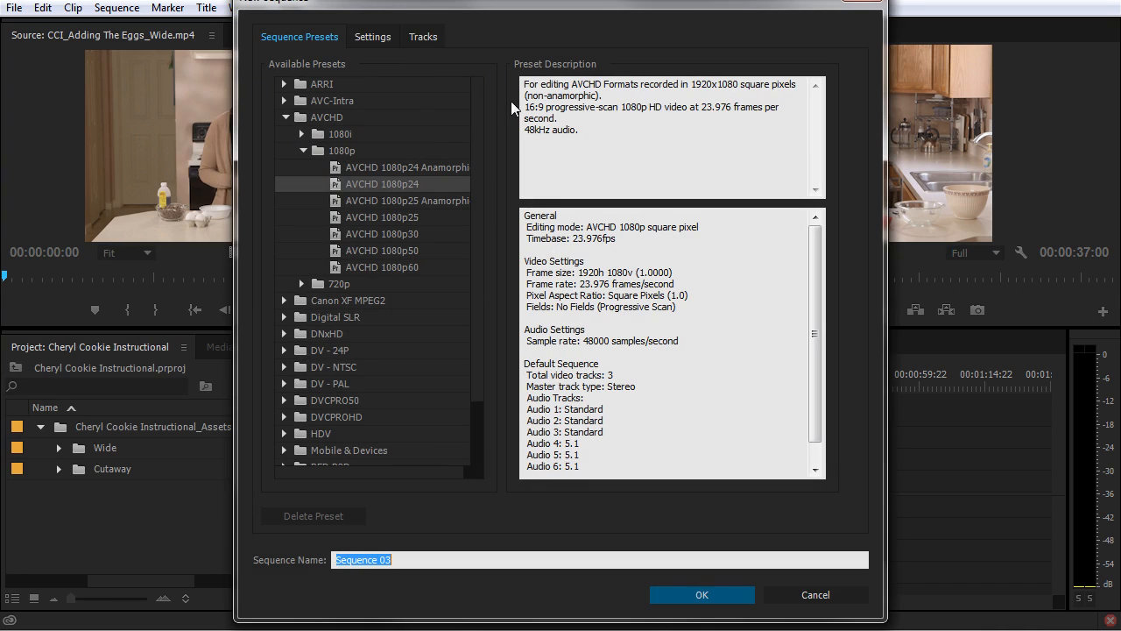
mouse_move(484, 105)
left_mouse_down()
mouse_move(490, 125)
mouse_move(489, 90)
left_mouse_up()
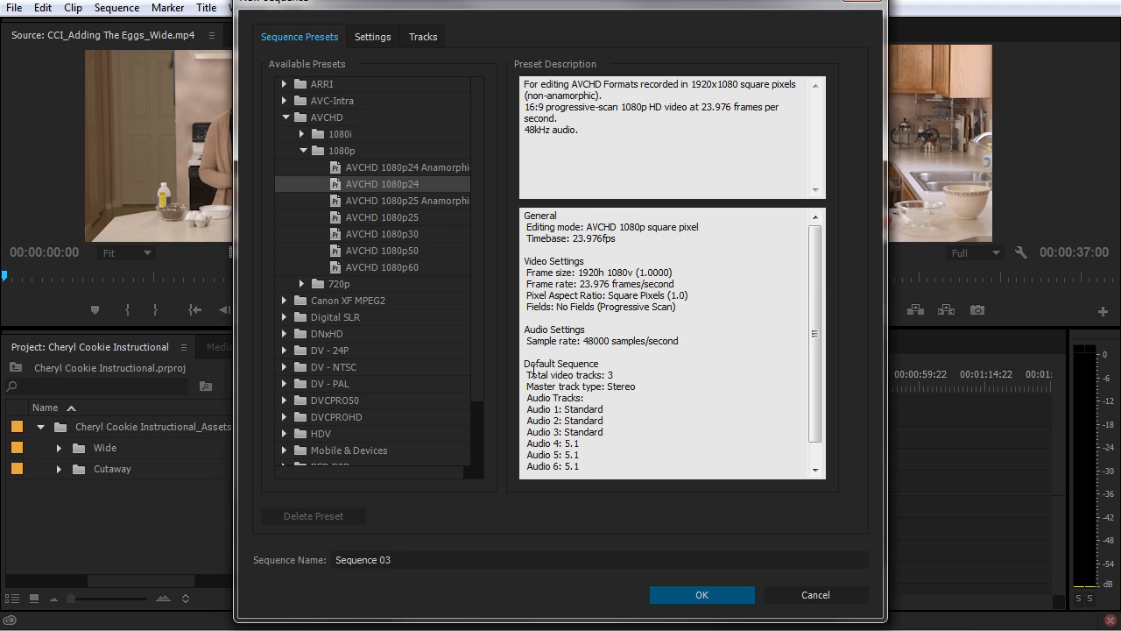
left_click_drag(529, 399, 625, 438)
left_click(624, 452)
left_click_drag(528, 405, 625, 425)
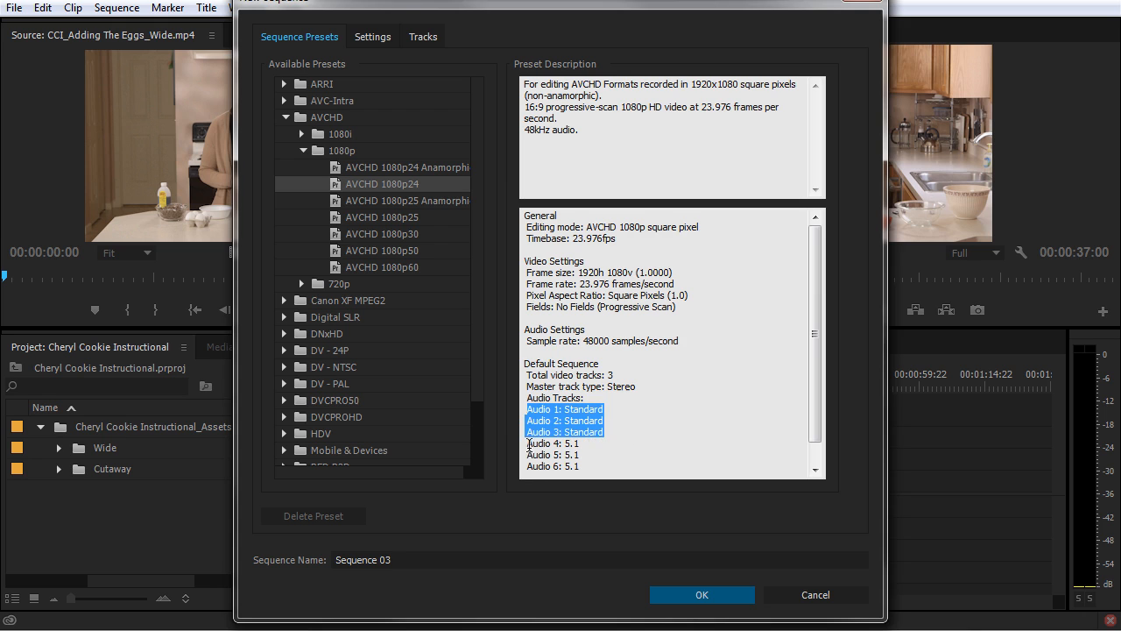
left_click_drag(528, 444, 607, 460)
scroll(657, 454, "down", 1)
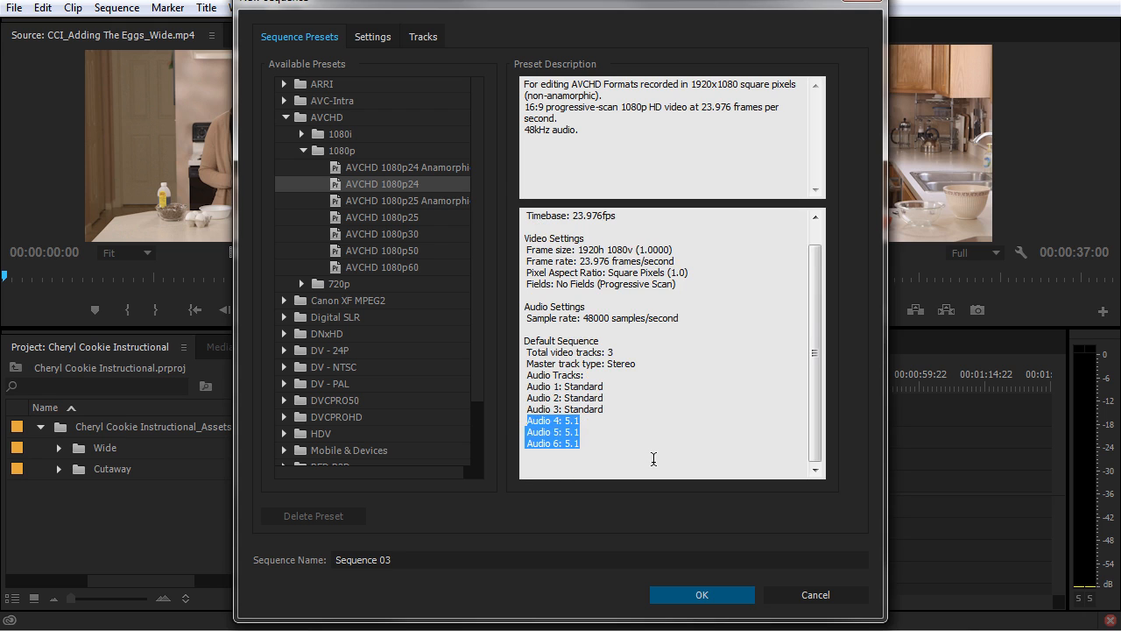
scroll(653, 453, "up", 1)
left_click(647, 450)
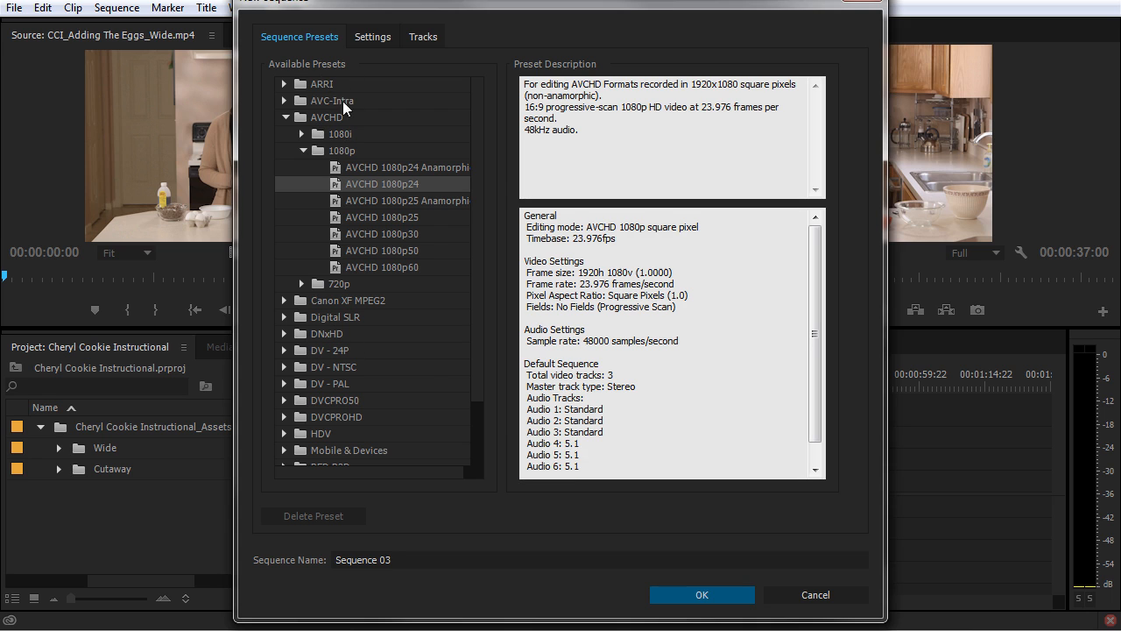
Review the new sequence's video, audio and track settings, and close without creating the sequence.
left_click(368, 39)
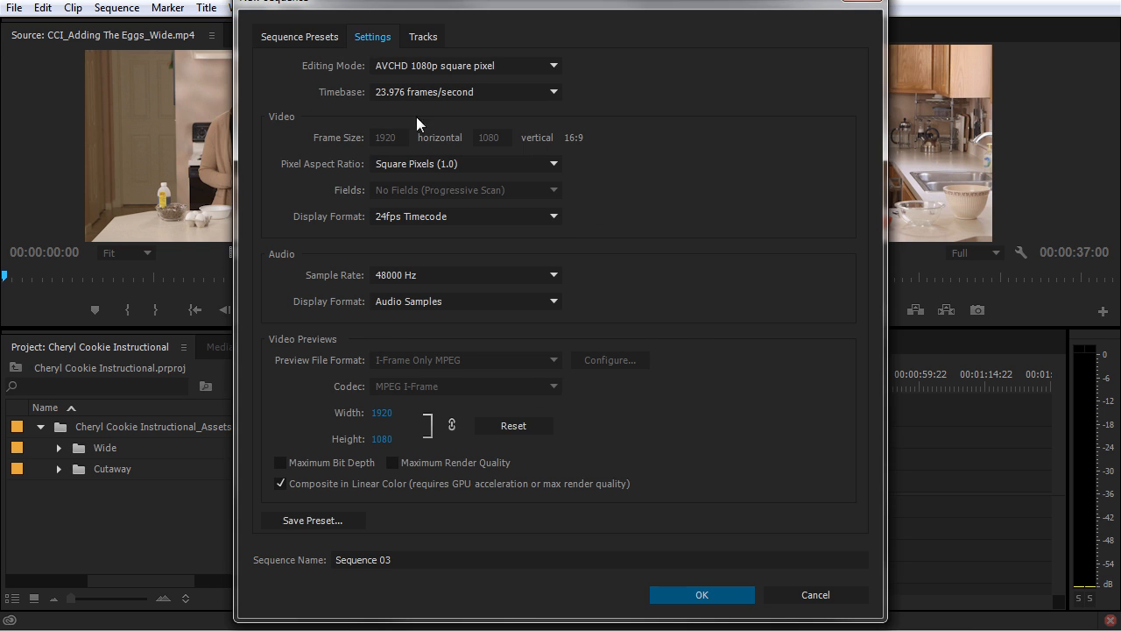
left_click(419, 36)
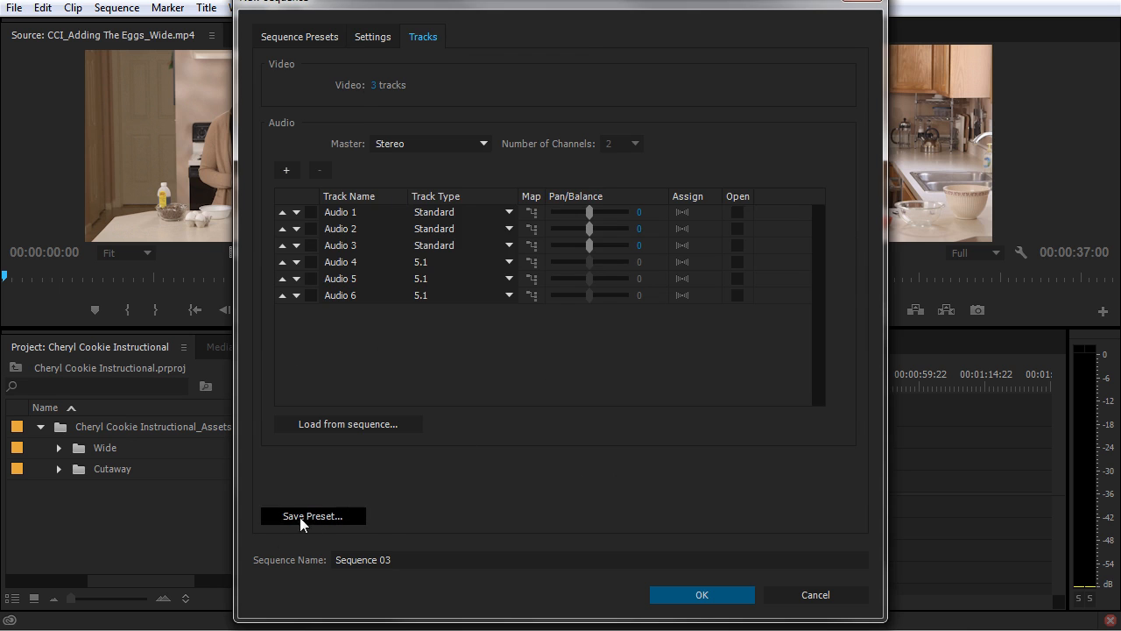
left_click(815, 595)
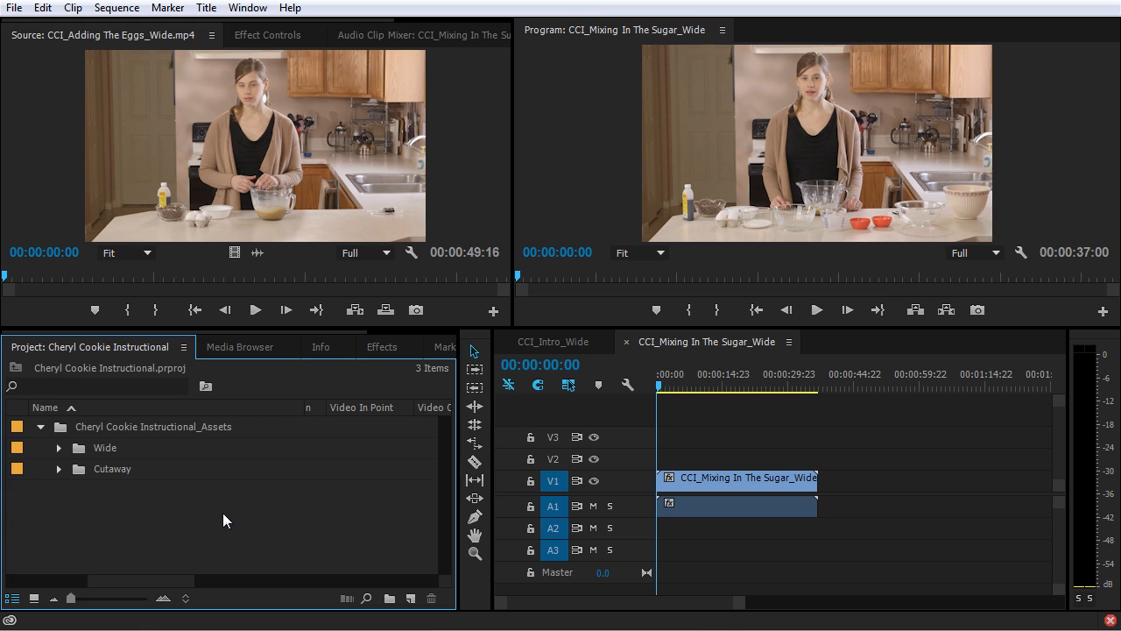
Expand the Wide bin and review the sequence settings of the CCI_Mixing In The Sugar_Wide sequence.
left_click(58, 448)
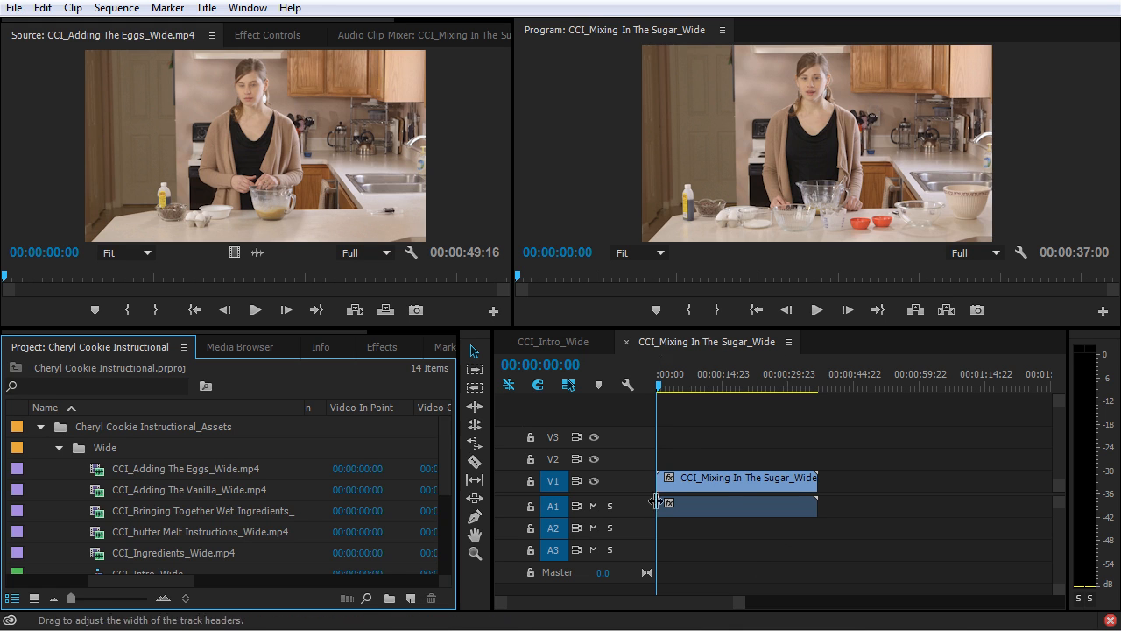
left_click(722, 451)
left_click(132, 14)
left_click(144, 27)
left_click_drag(513, 32, 516, 55)
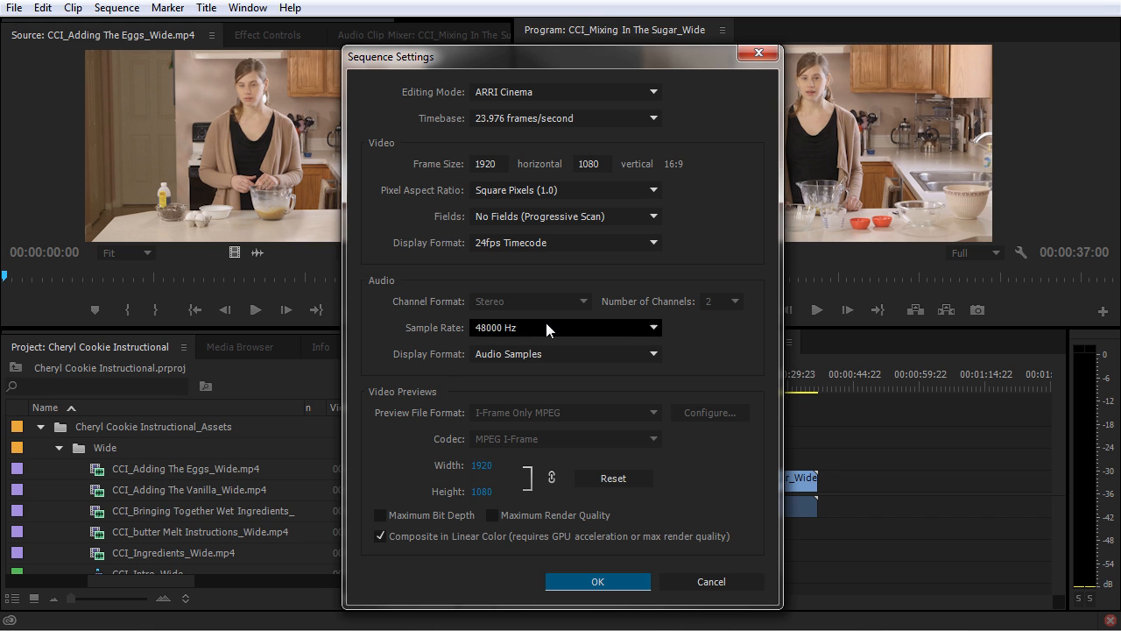
left_click(598, 583)
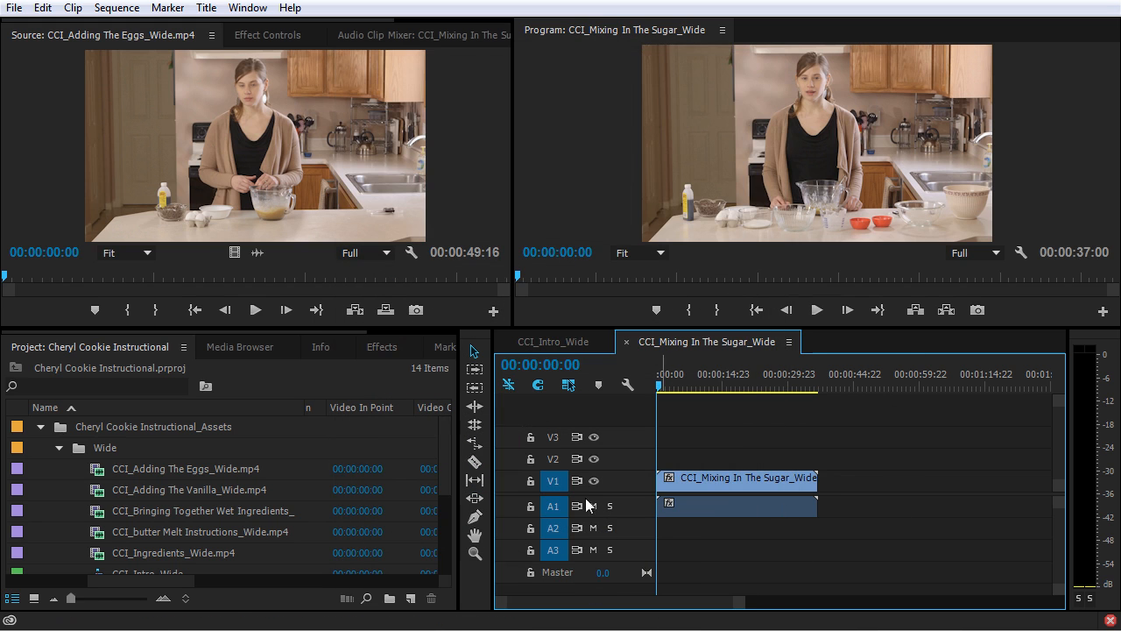
scroll(262, 523, "down", 3)
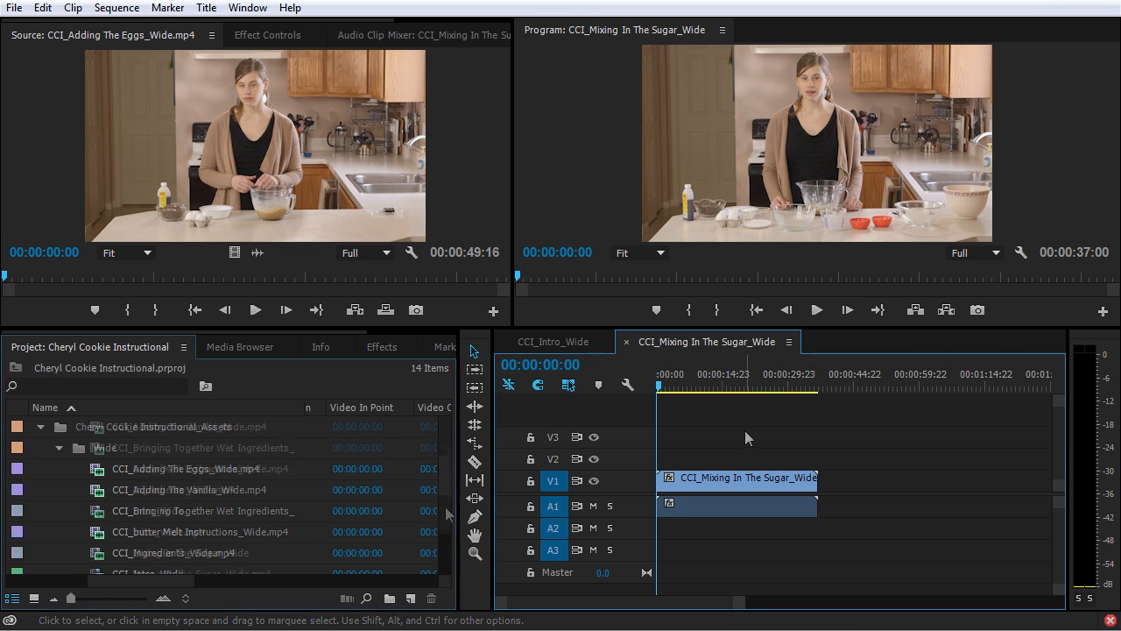
Delete the CCI_Mixing In The Sugar_Wide sequence, and move the CCI_Intro_Wide sequence out of the Wide bin to the project's root level.
left_click(107, 491)
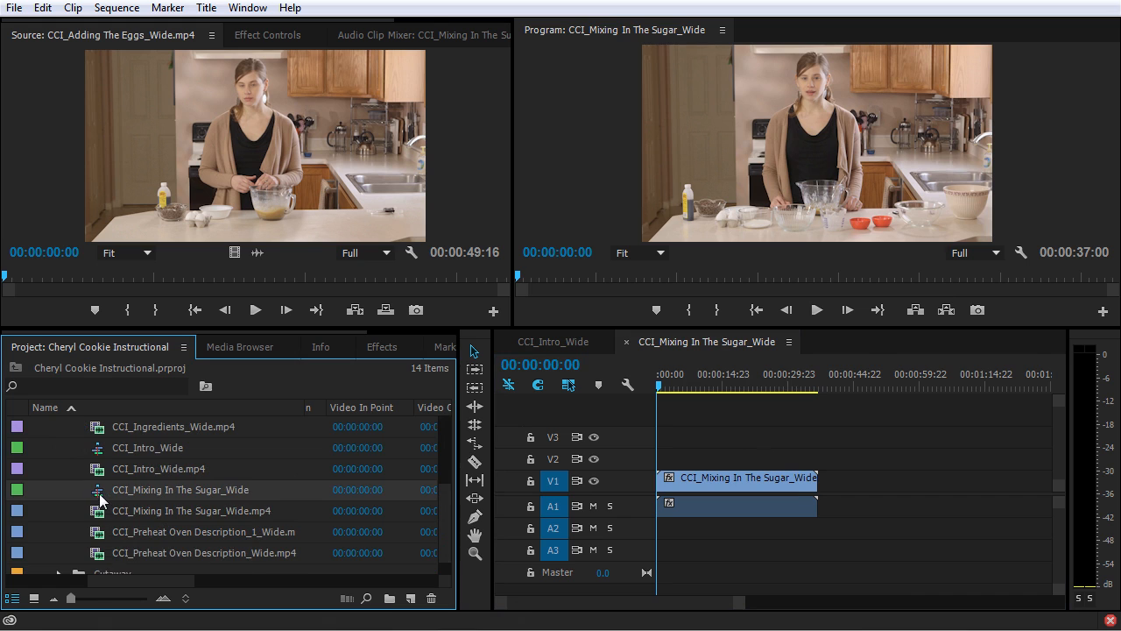
key("Delete")
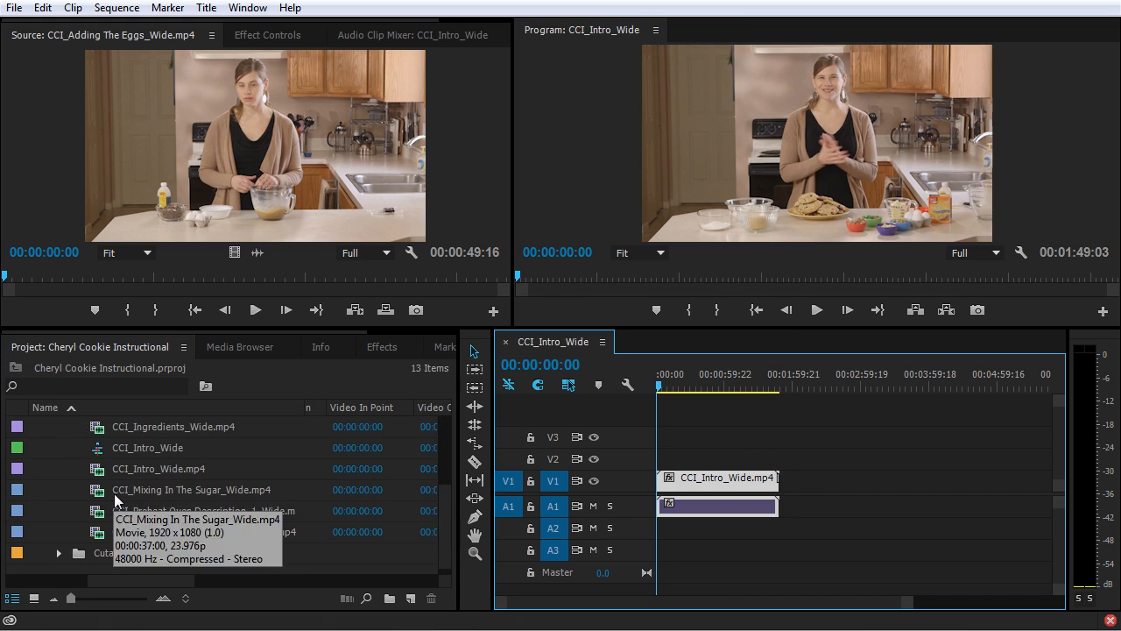
left_click(98, 453)
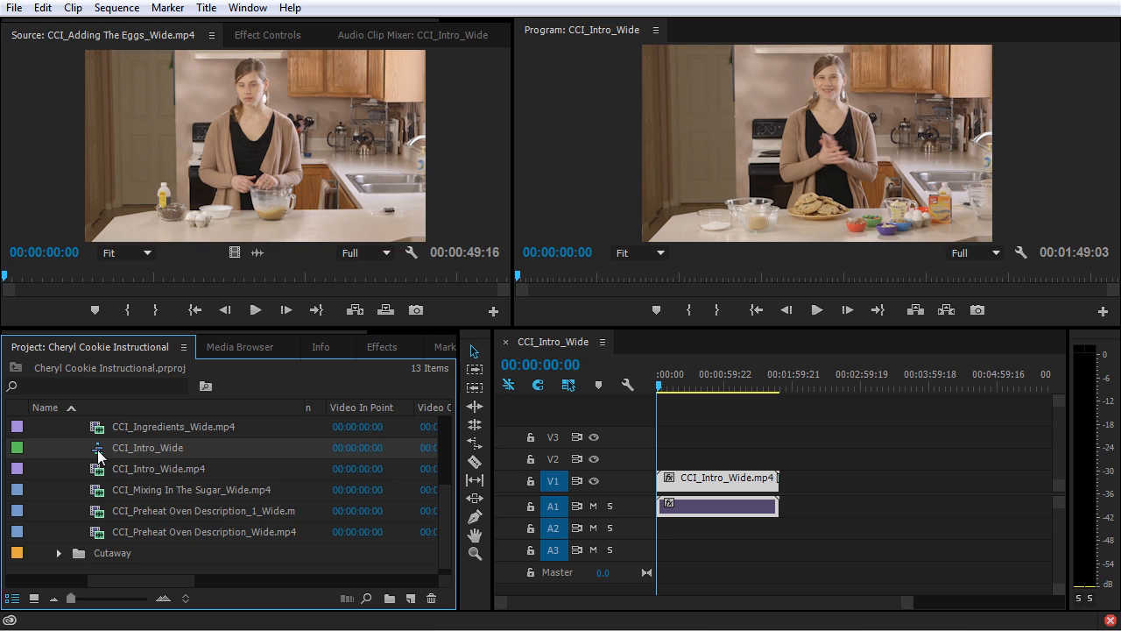
left_click_drag(98, 453, 82, 570)
scroll(83, 569, "up", 3)
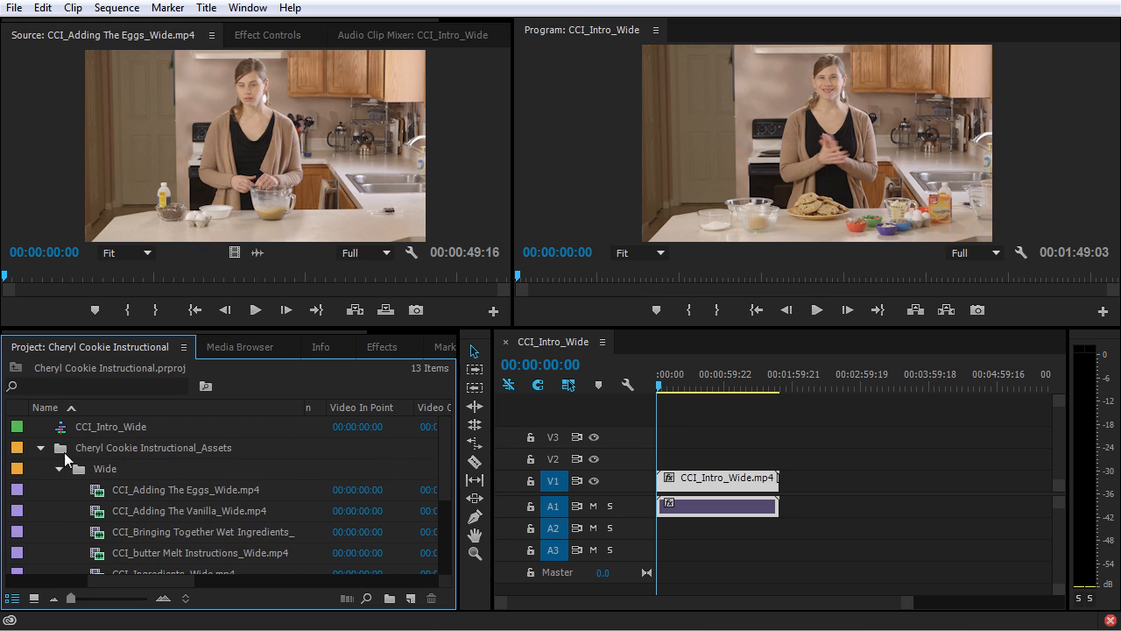
Collapse the Cheryl Cookie Instructional_Assets bin and put the CCI_Intro_Wide sequence into a new bin named Sequence.
left_click(40, 447)
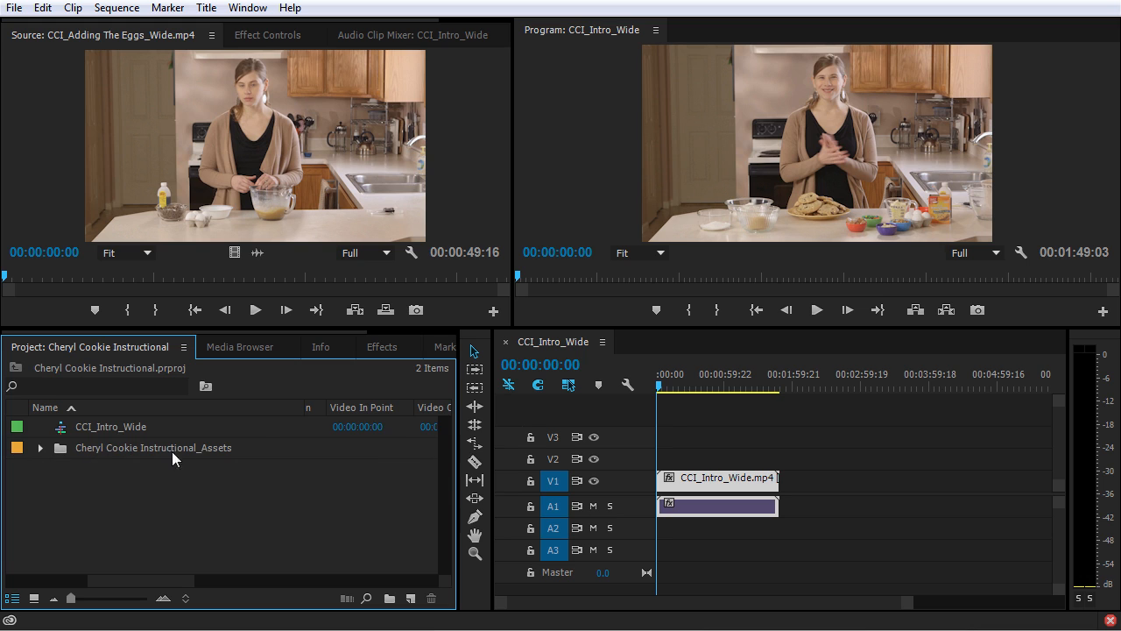
left_click(50, 429)
left_click(389, 599)
type("Sequence")
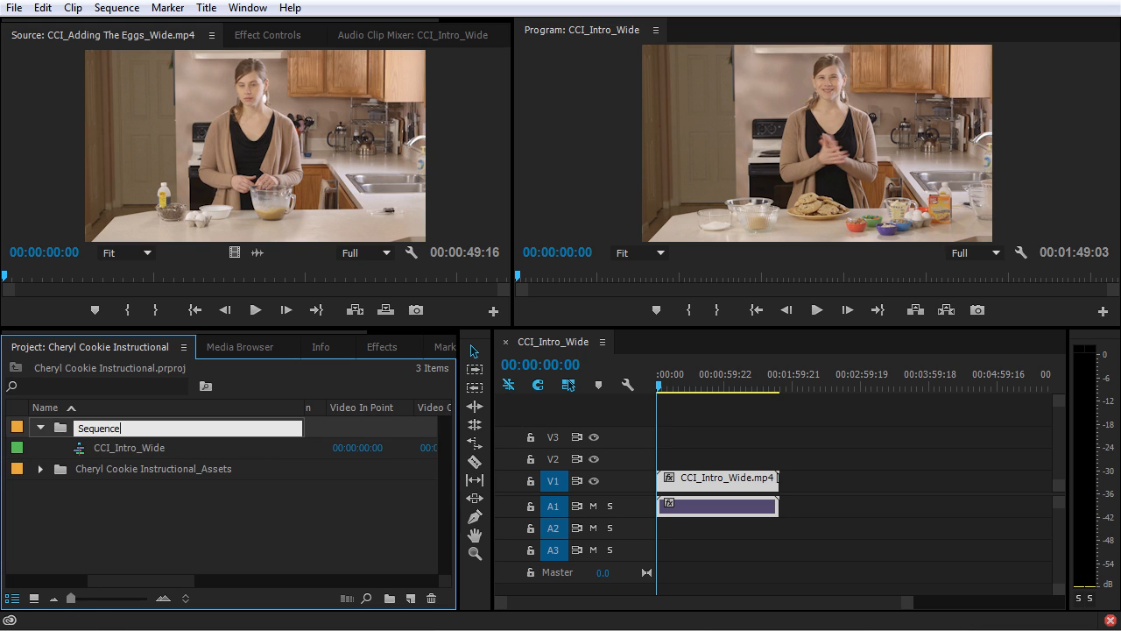
left_click(252, 518)
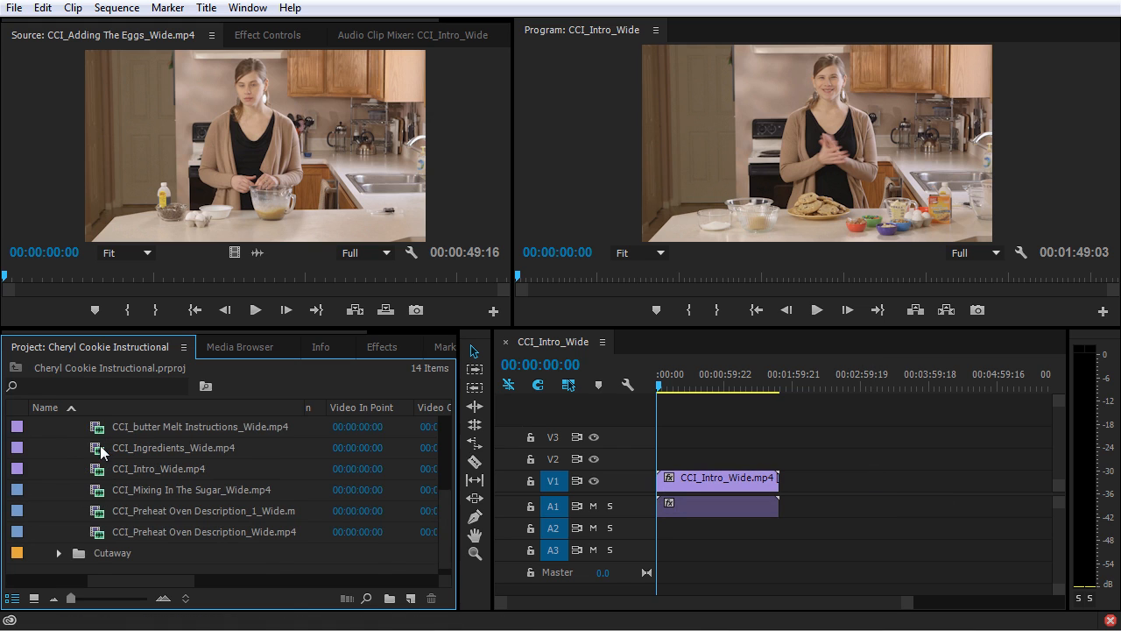
Place CCI_Adding The Eggs_Wide.mp4 on V1 after a gap following the intro, and CCI_Adding The Vanilla_Wide.mp4 on V2 starting at its end.
scroll(128, 451, "up", 2)
left_click_drag(102, 452, 807, 489)
left_click_drag(189, 470, 863, 460)
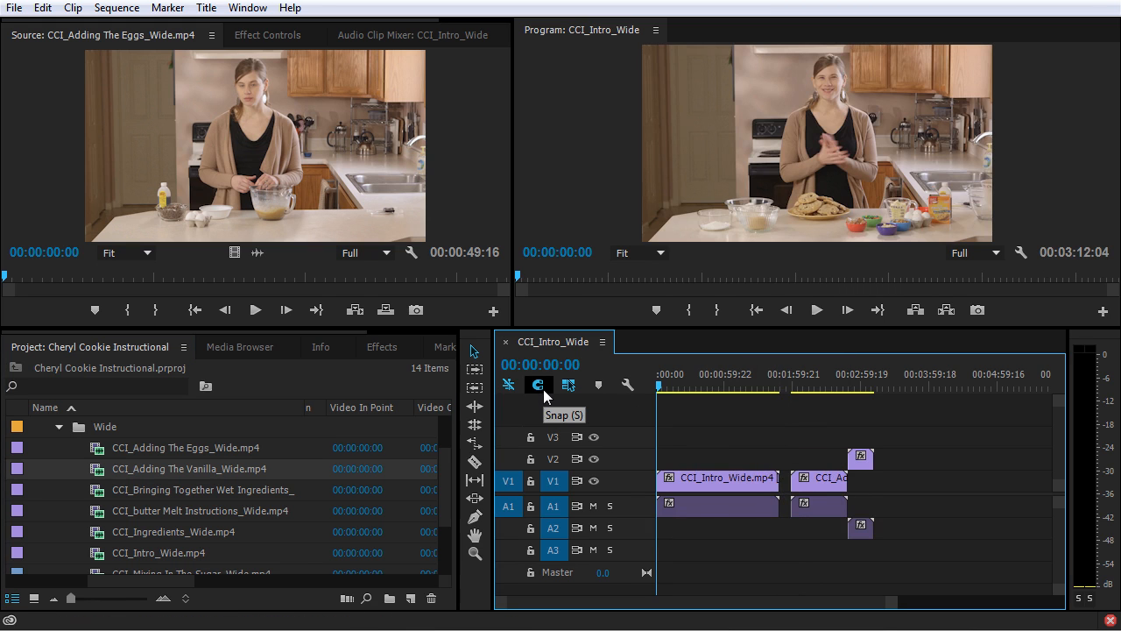
Snap the CCI_Bringing Together Wet Ingredients clip to the playhead at 00:03:39:08 on V1, and delete every clip after the intro.
left_click_drag(830, 384, 908, 383)
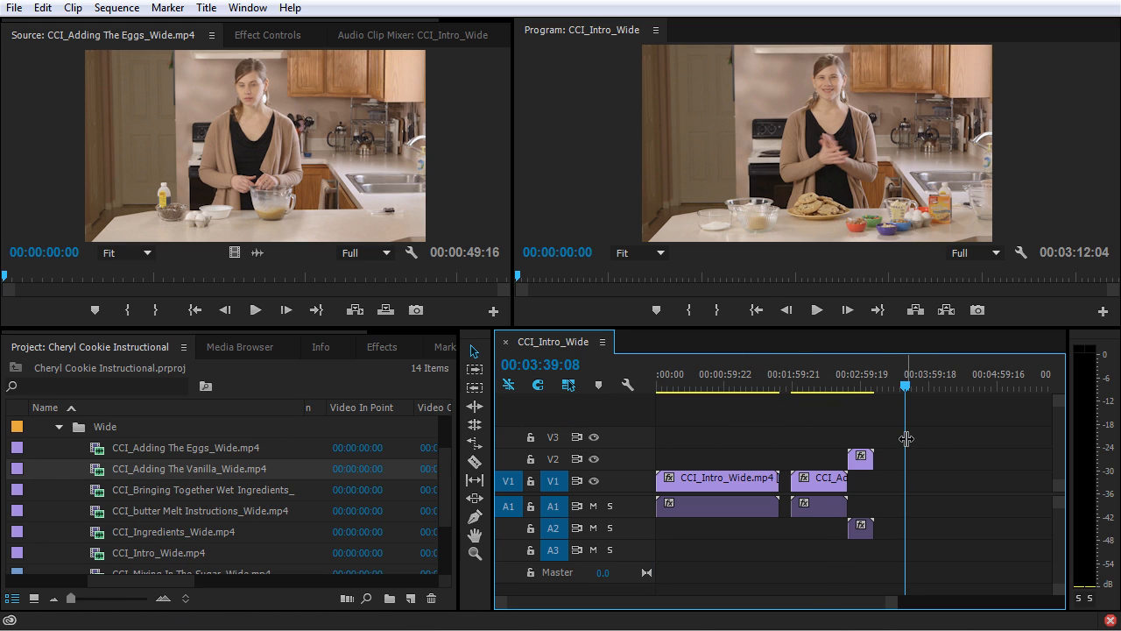
left_click_drag(107, 496, 901, 488)
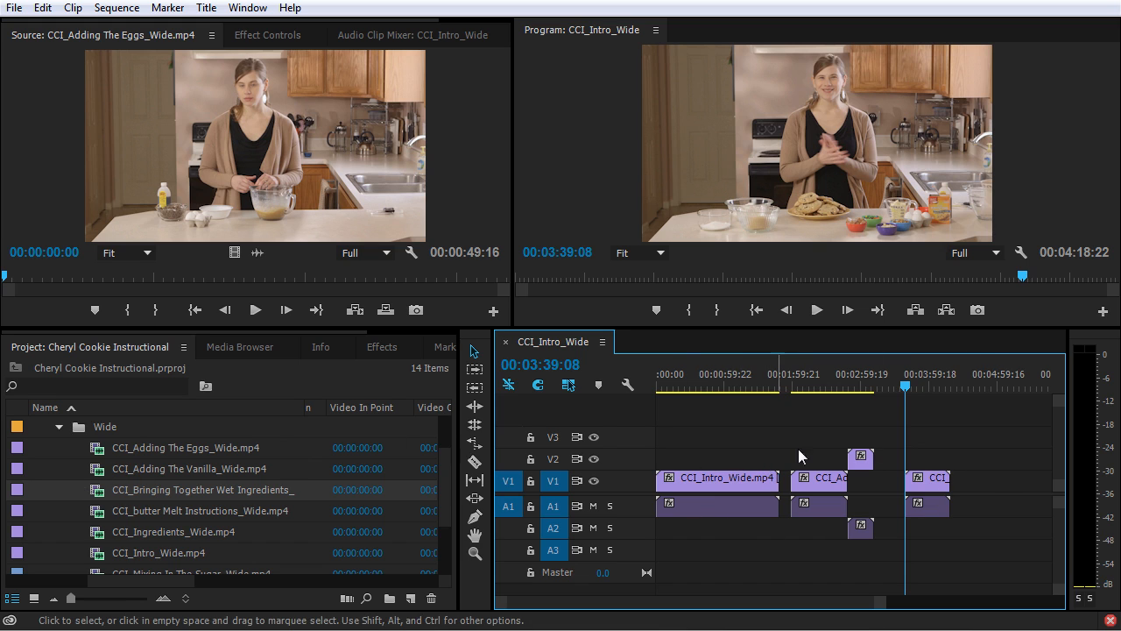
left_click_drag(980, 433, 819, 552)
key("Delete")
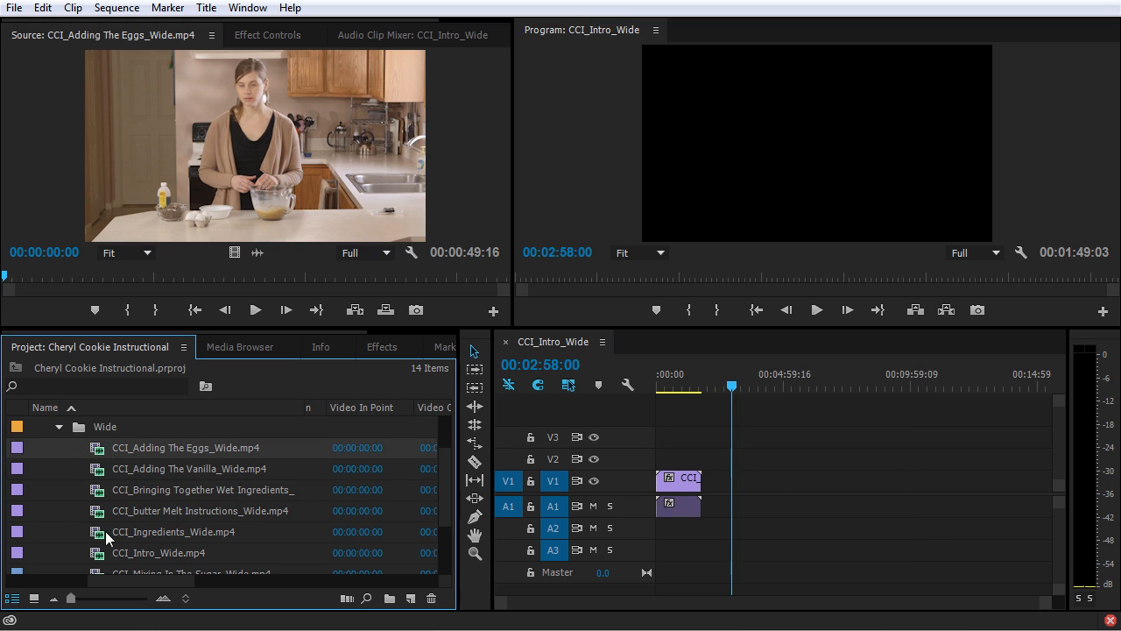
Try adding the six clips from CCI_Adding The Eggs_Wide.mp4 through CCI_Intro_Wide.mp4 to the timeline together, and undo the placement.
left_click(96, 554, "shift")
left_click_drag(98, 449, 771, 487)
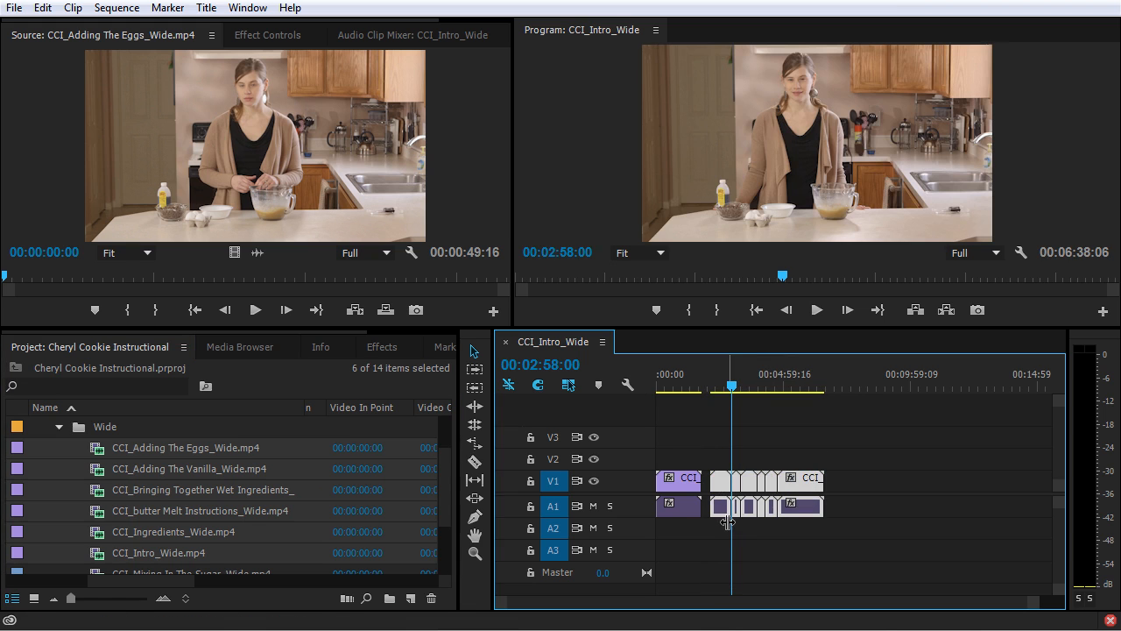
key("ctrl+z")
Try adding only the Adding The Eggs, Bringing Together Wet Ingredients and Ingredients wide clips to the timeline together, and undo the placement.
left_click(82, 489)
left_click(102, 499)
left_click(105, 538, "shift")
left_click_drag(103, 530, 774, 518)
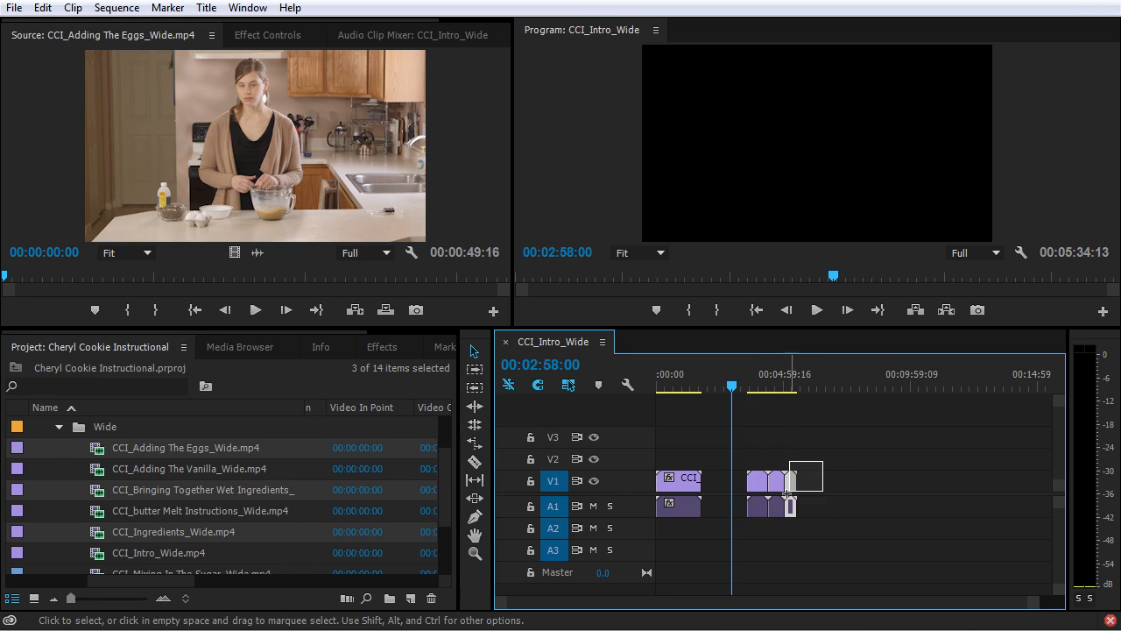
key("ctrl+z")
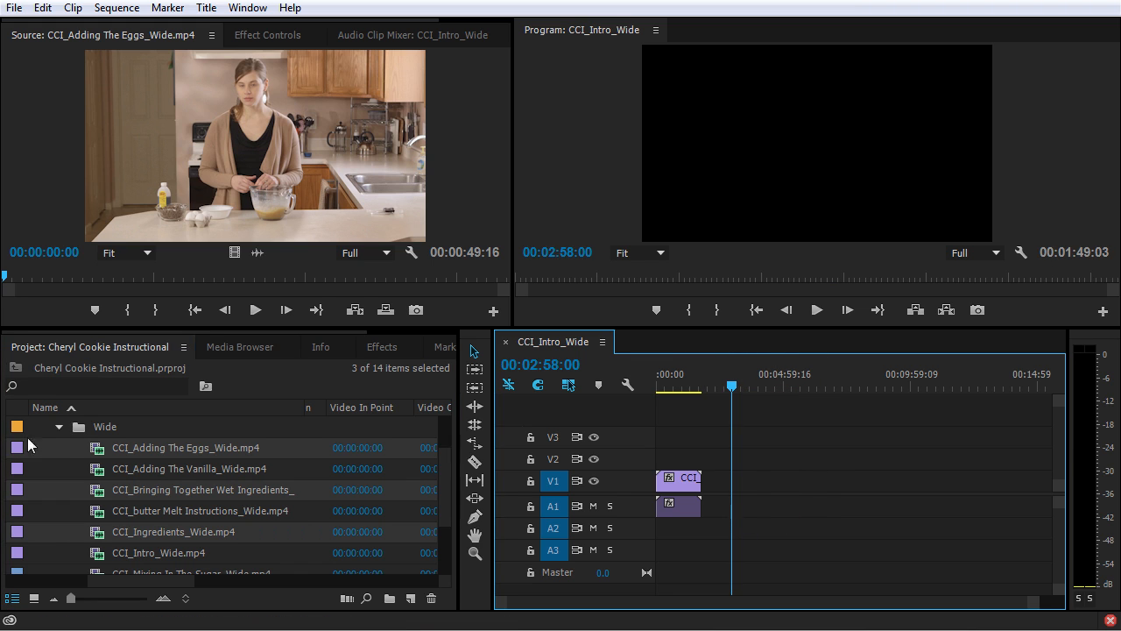
Open the Wide bin inside the assets bin, show its clips as thumbnails, and enlarge the bin's area upward.
left_click(62, 441)
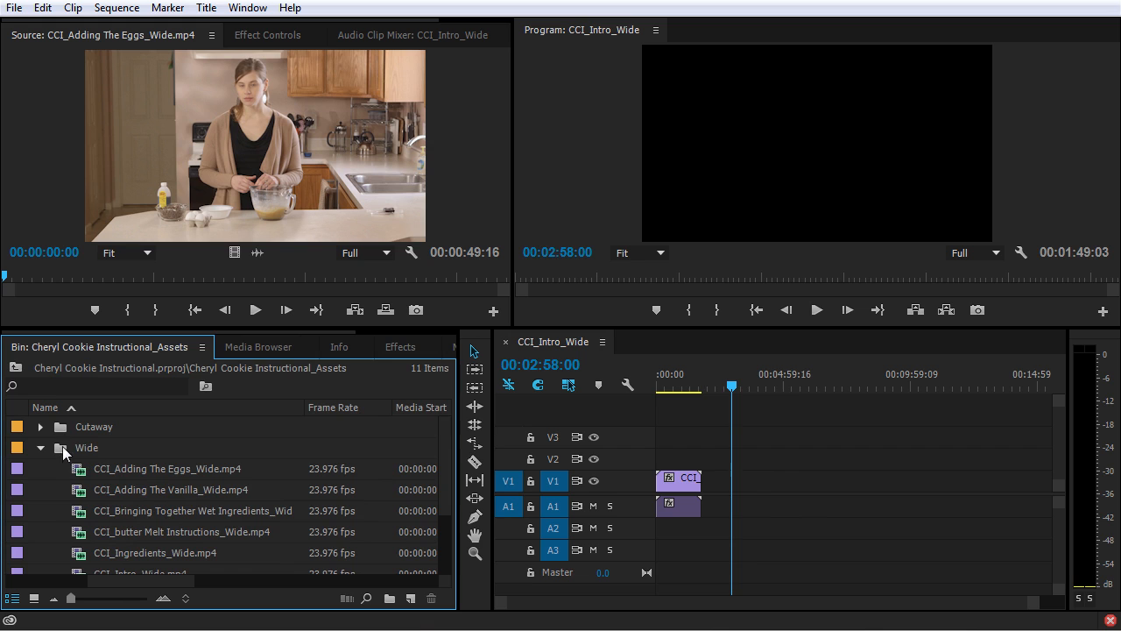
double_click(59, 449)
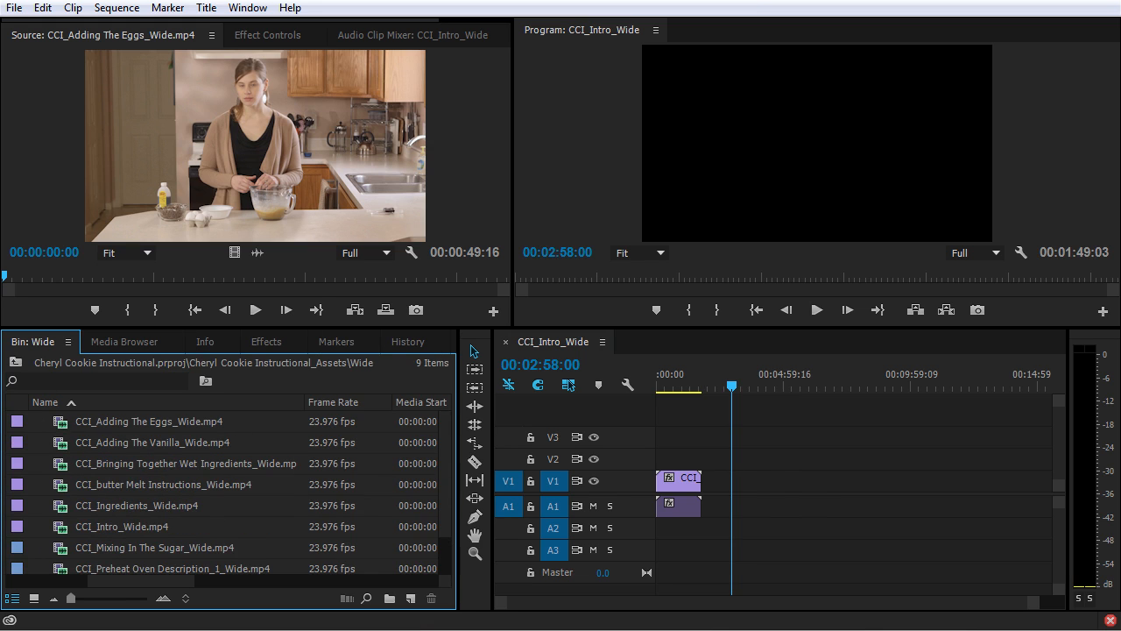
left_click(14, 364)
double_click(59, 451)
left_click(34, 599)
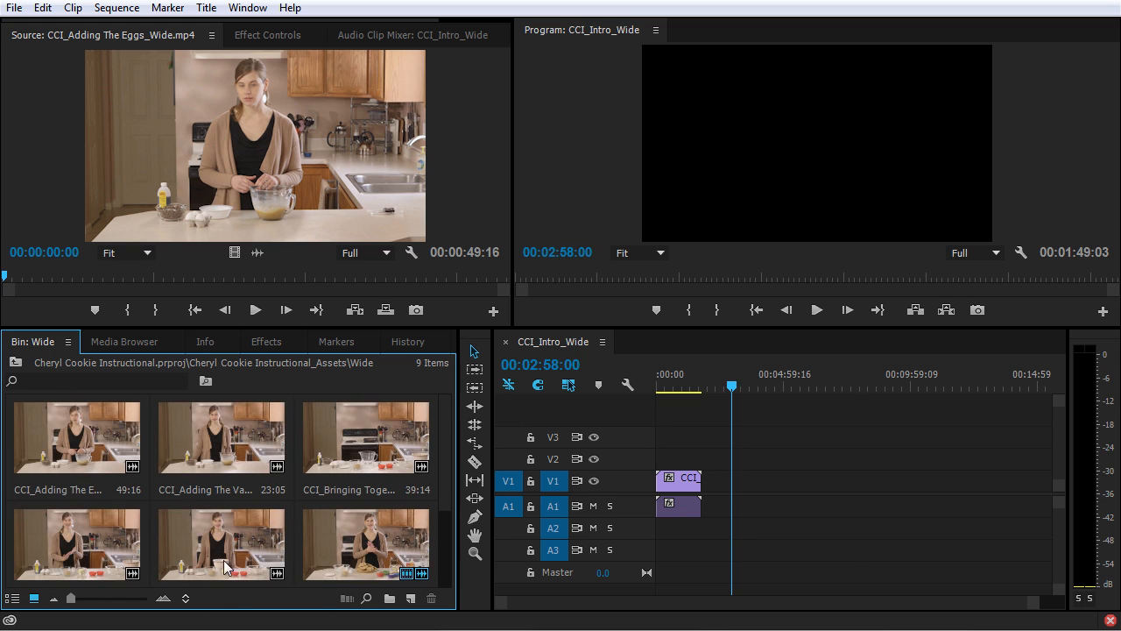
left_click_drag(327, 329, 340, 235)
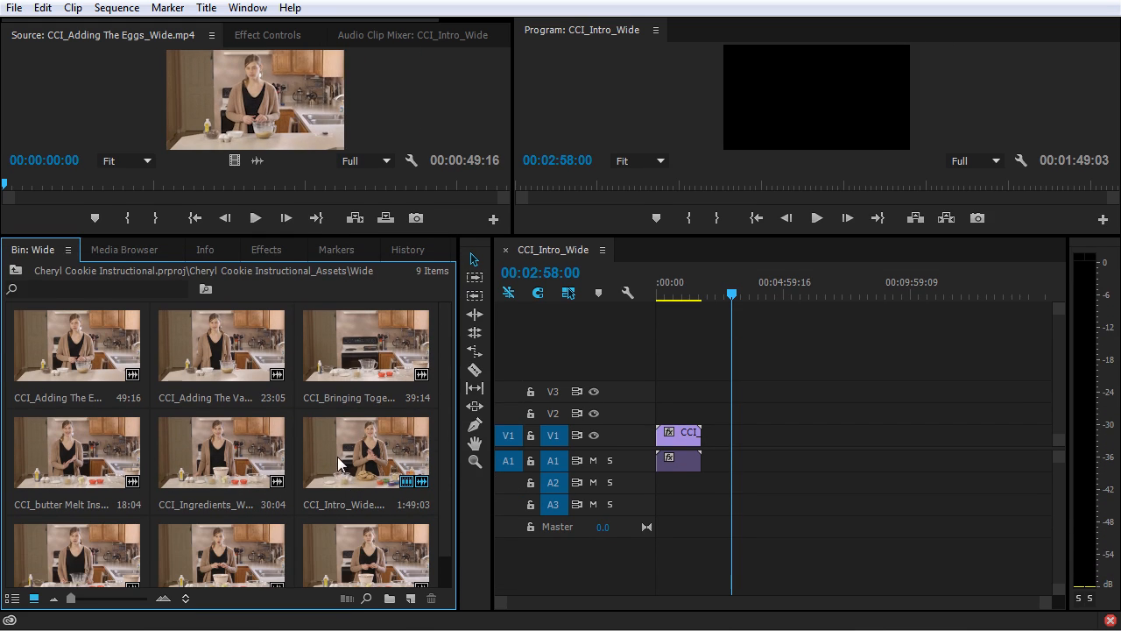
Reorder the Wide bin's thumbnails so CCI_Intro_Wide comes first, the 27:20 CCI_Preheat Oven clip second and CCI_butter Melt Instructions_Wide third.
left_click_drag(360, 457, 71, 387)
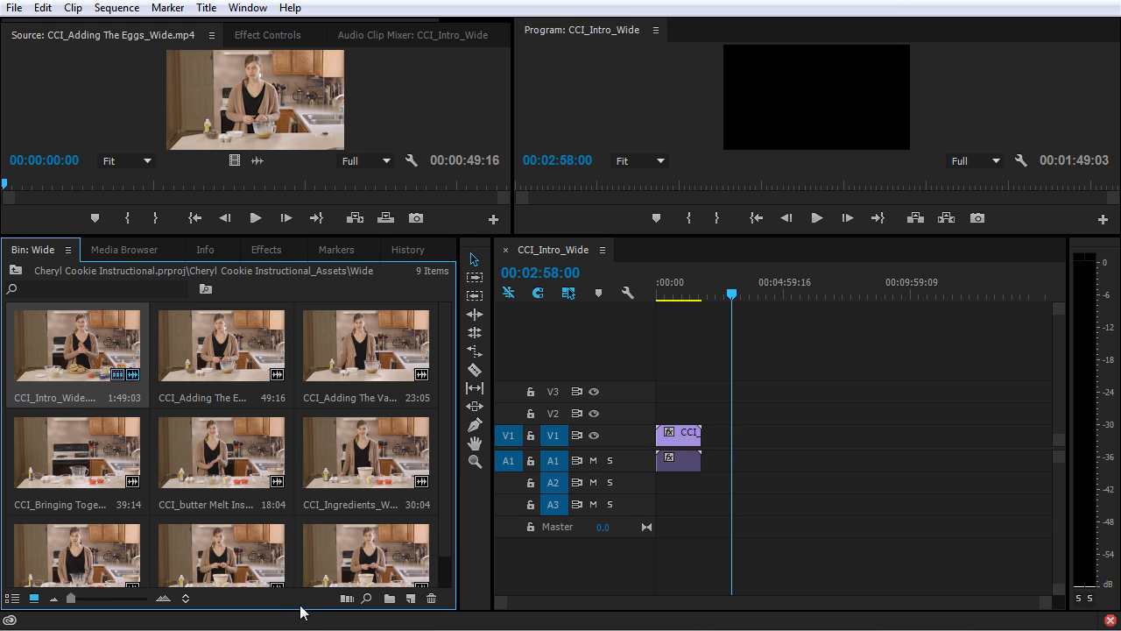
left_click_drag(253, 535, 165, 351)
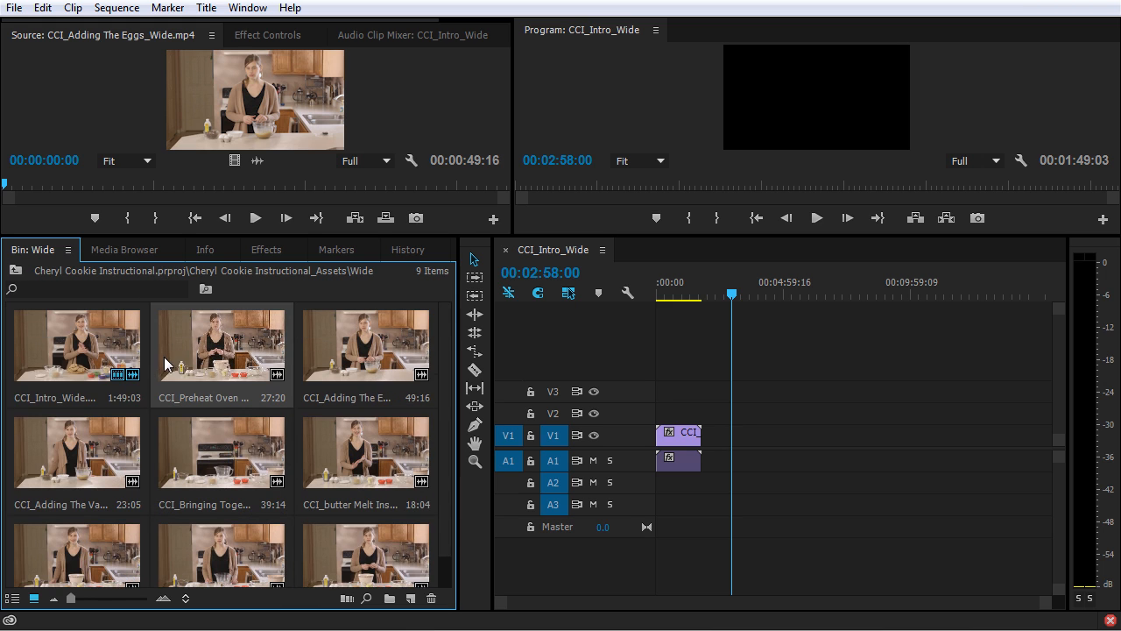
left_click(343, 427)
left_click_drag(343, 427, 312, 368)
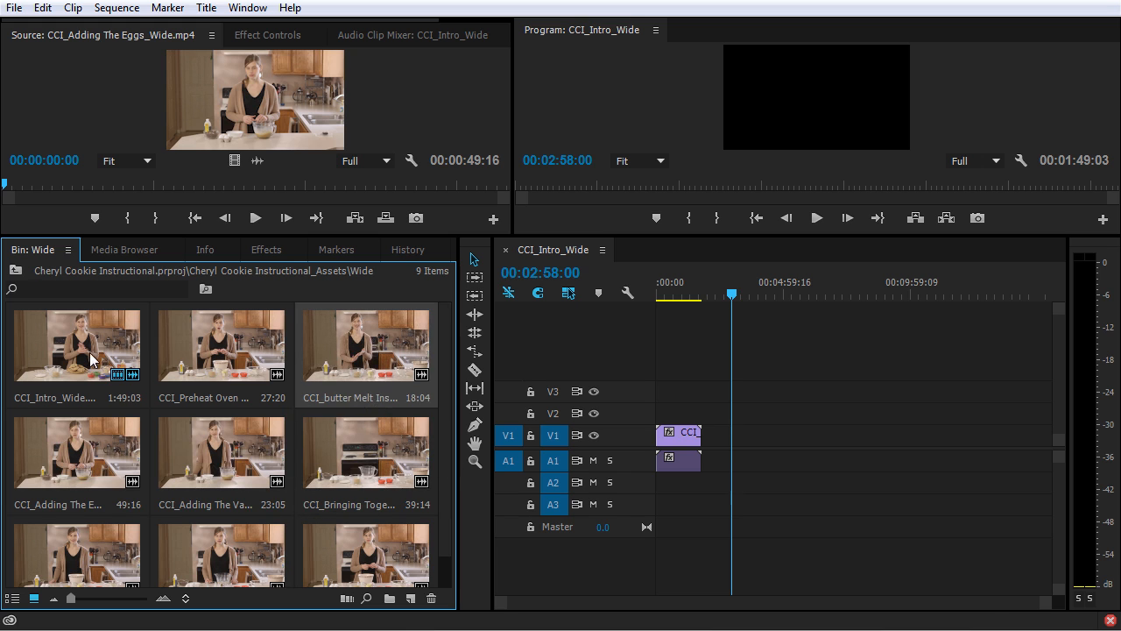
Select the intro, preheat oven and butter melt clips in that order and place them together on V1 at the 00:02:58:00 playhead.
left_click(90, 359)
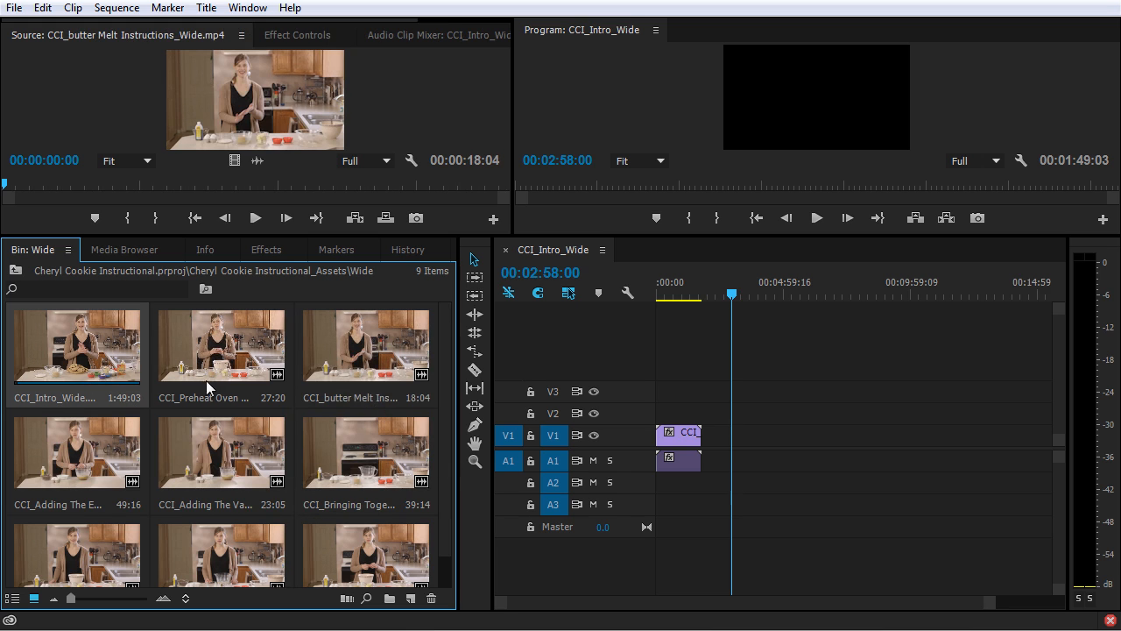
left_click(224, 352, "ctrl")
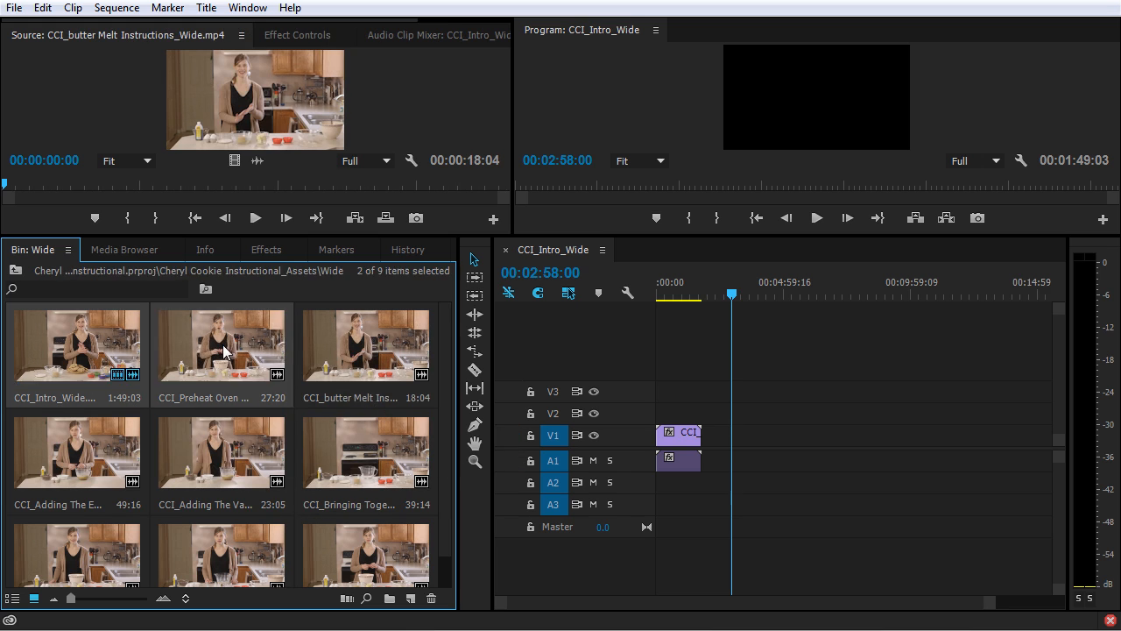
left_click(330, 368, "ctrl")
left_click_drag(119, 360, 758, 439)
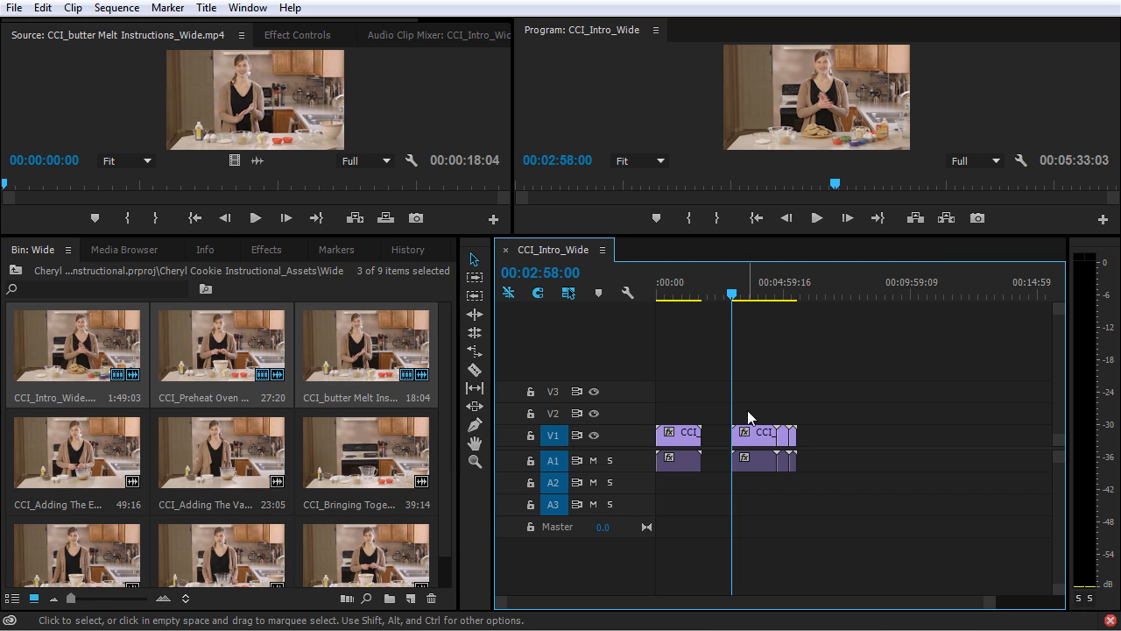
Sort the Wide bin's thumbnails by Name, and restore the custom arrangement with User Order.
left_click(186, 600)
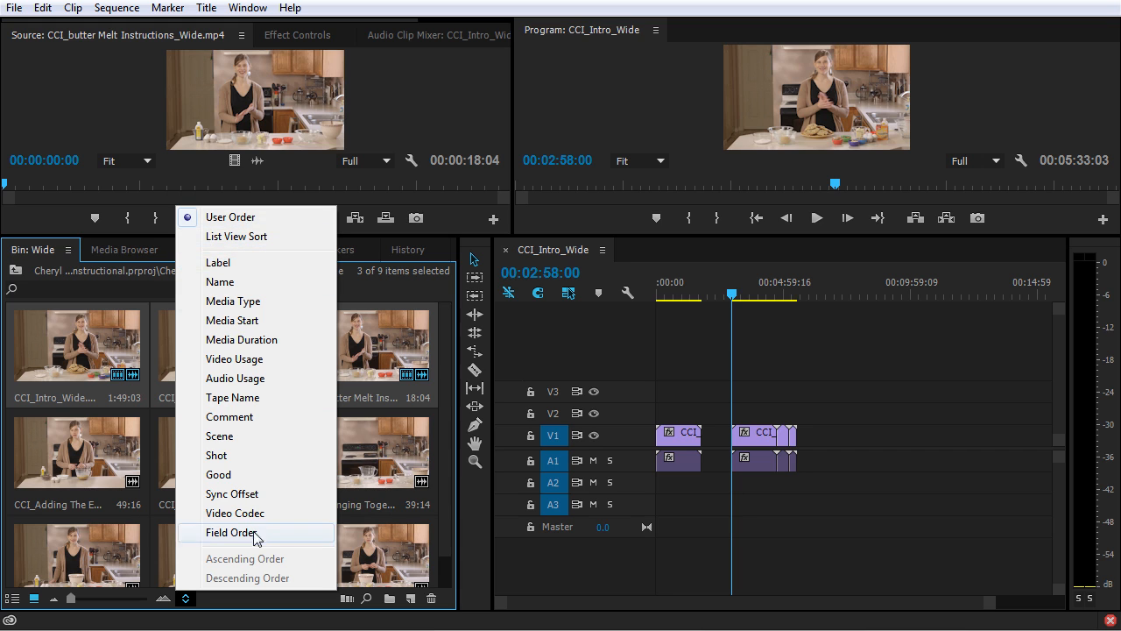
left_click(276, 282)
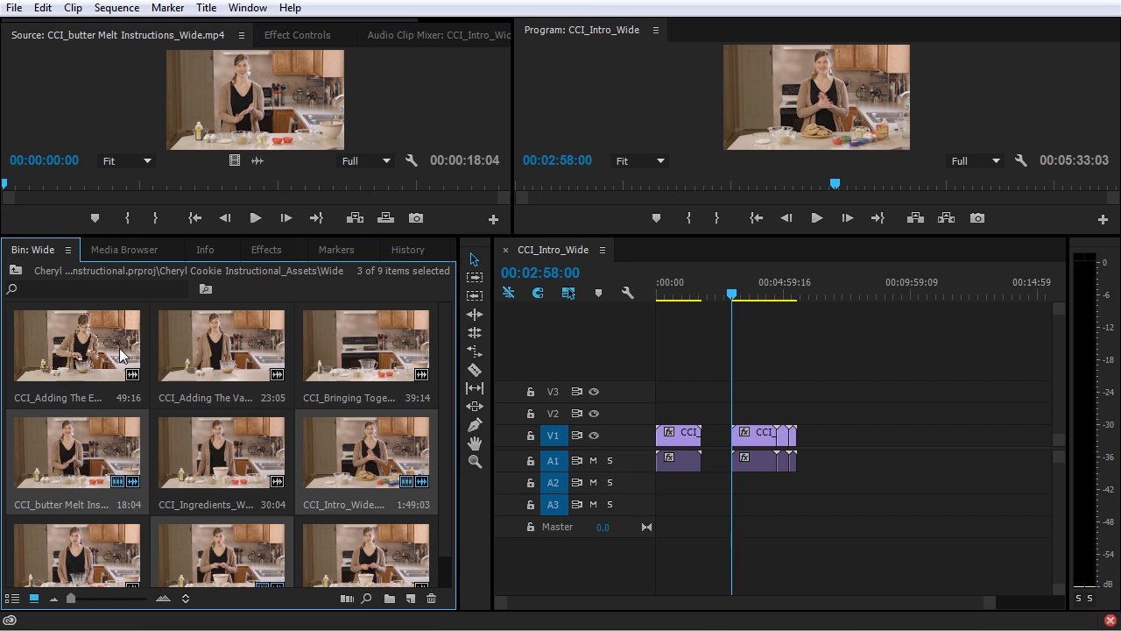
left_click(186, 599)
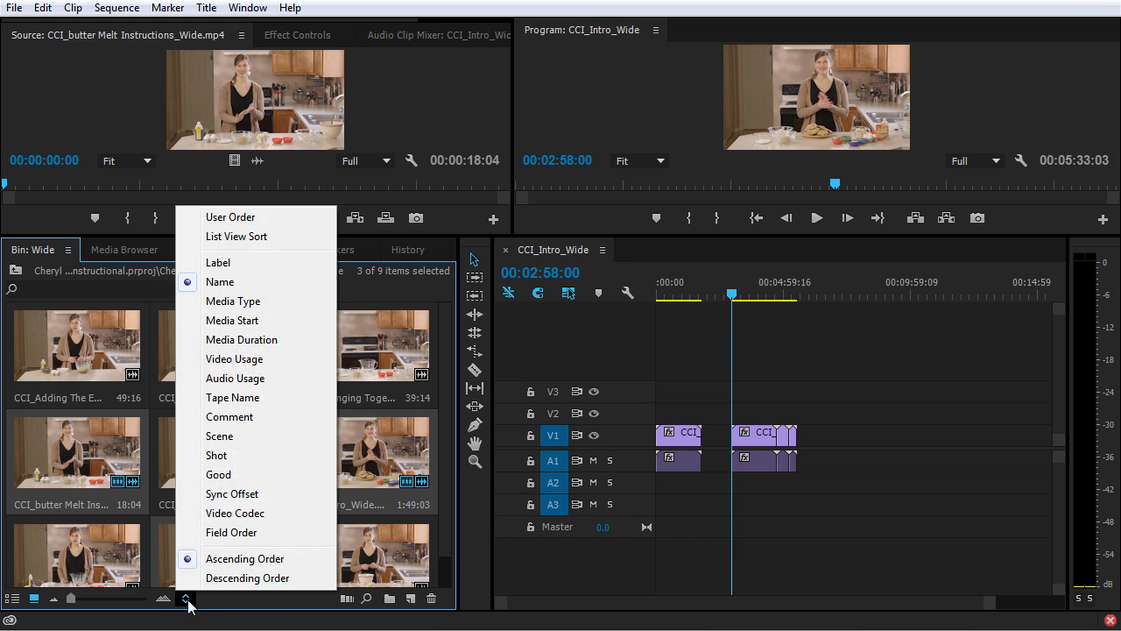
left_click(269, 221)
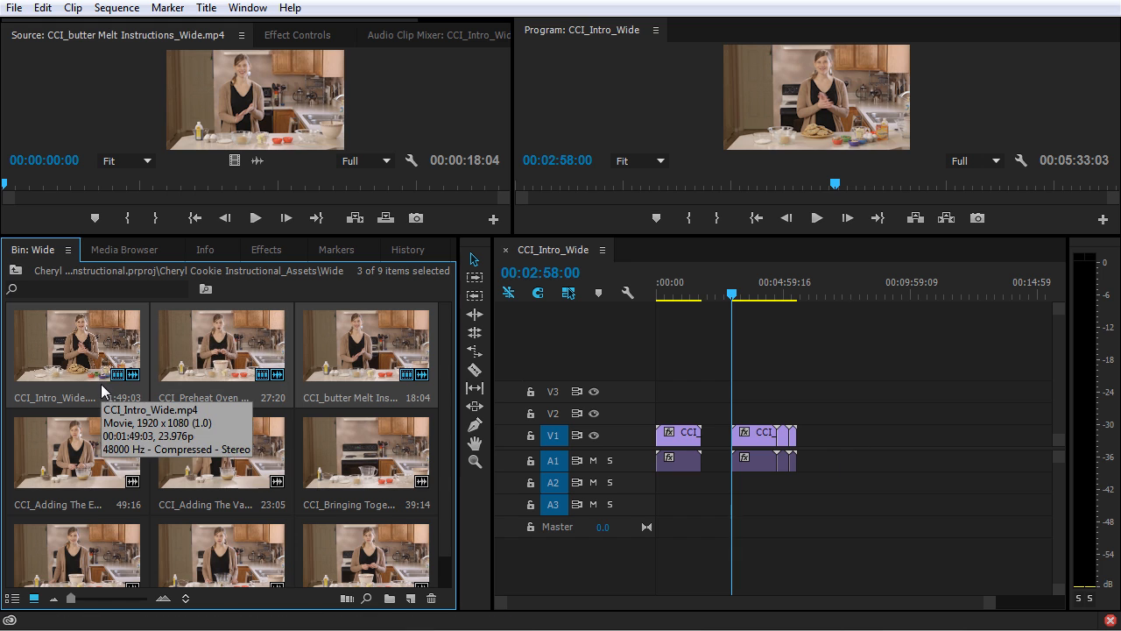
Delete the three clips placed at the playhead from the timeline, keeping the original intro clip.
left_click_drag(885, 392, 738, 497)
key("Delete")
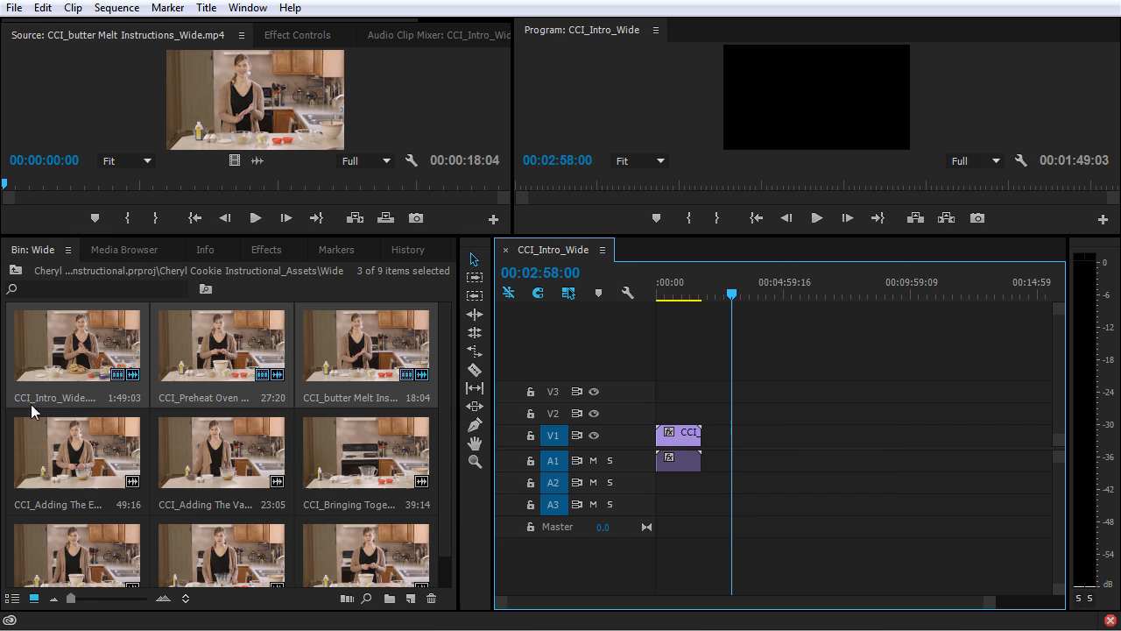
Return from the Wide bin to the project's root level and show its contents as a list.
left_click(35, 271)
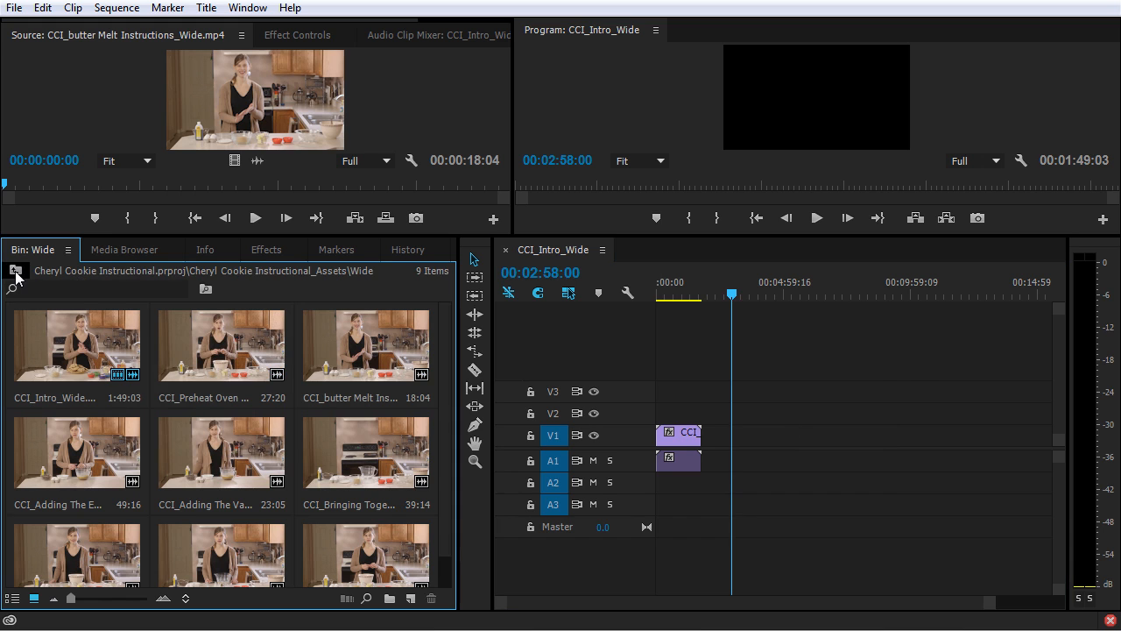
left_click(16, 272)
left_click(16, 276)
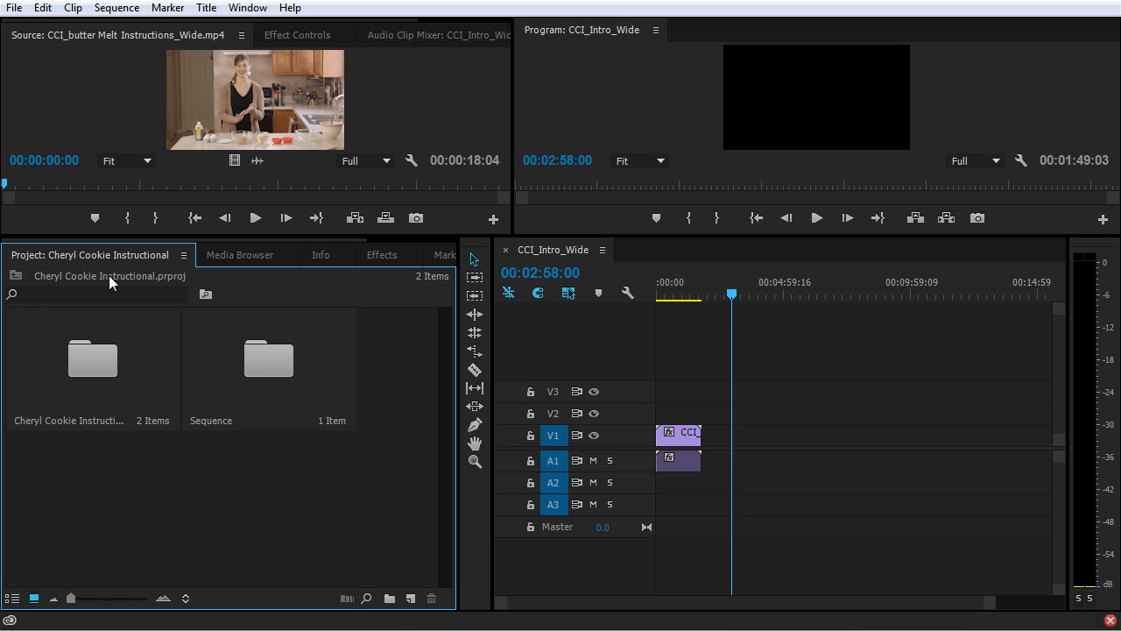
left_click(12, 599)
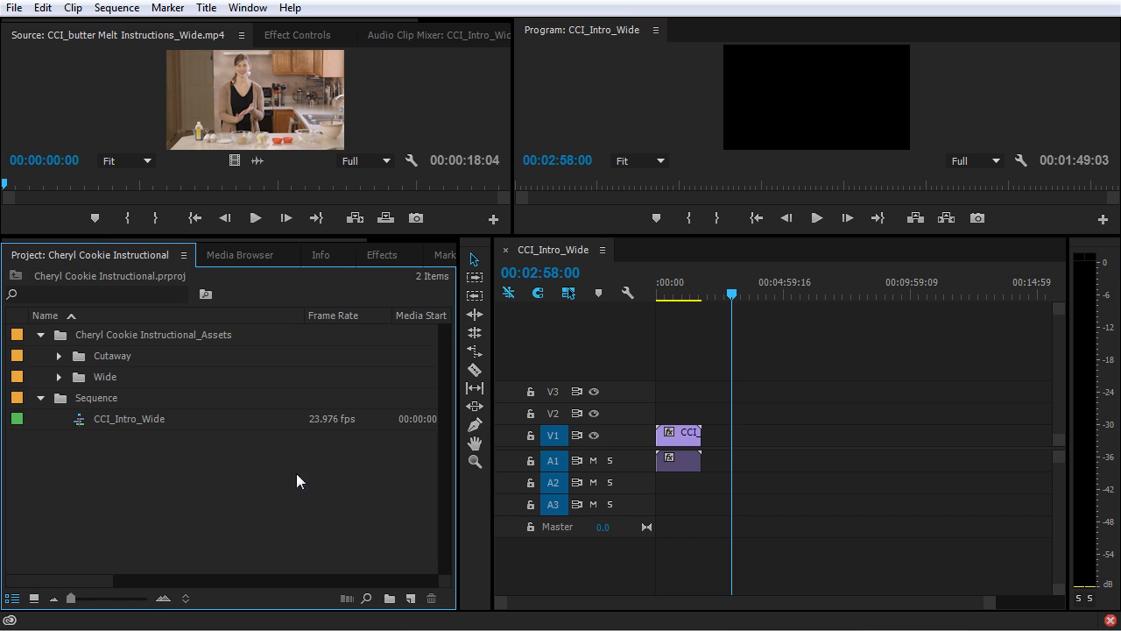
Open the Wide bin in its own floating window and dock it as a tab beside the project's tab.
double_click(80, 377)
left_click_drag(93, 2, 552, 166)
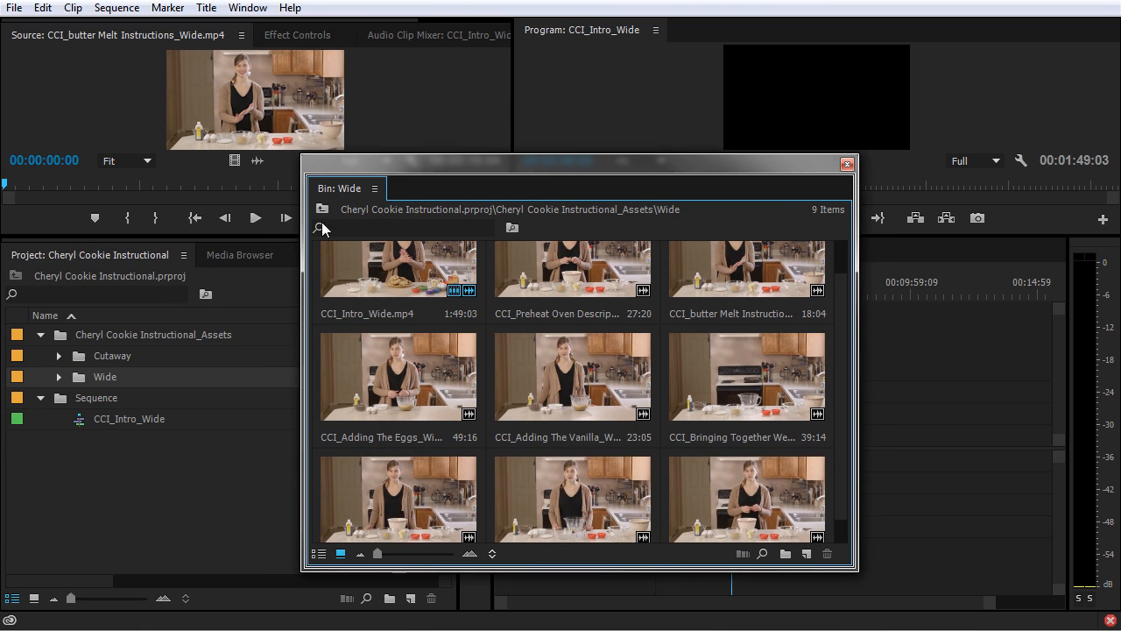
left_click_drag(359, 188, 223, 253)
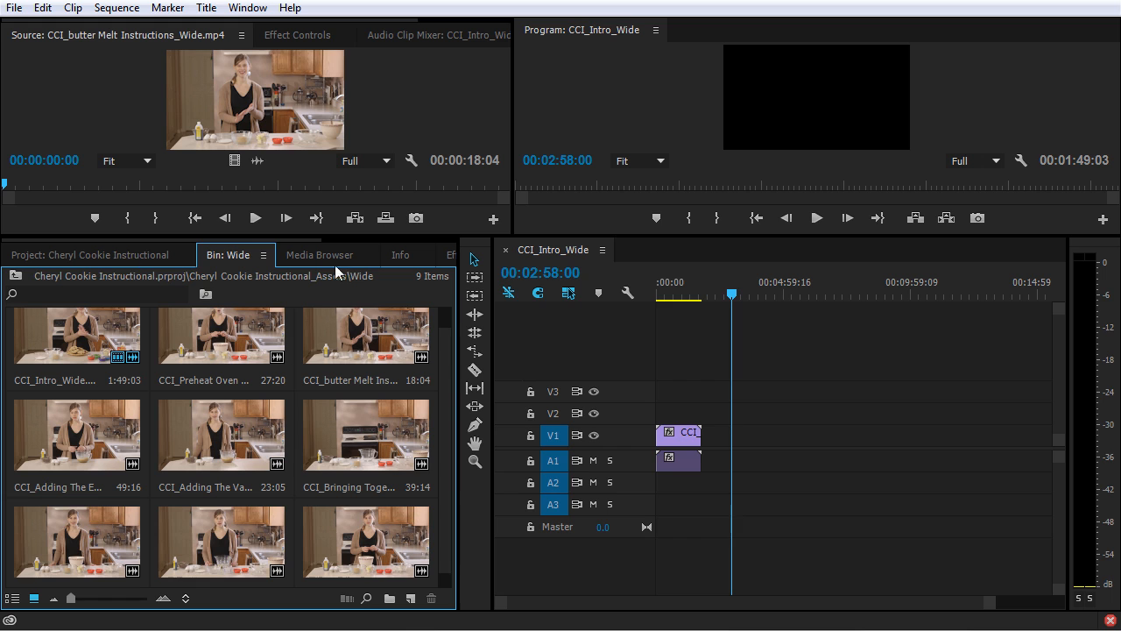
scroll(40, 366, "up", 1)
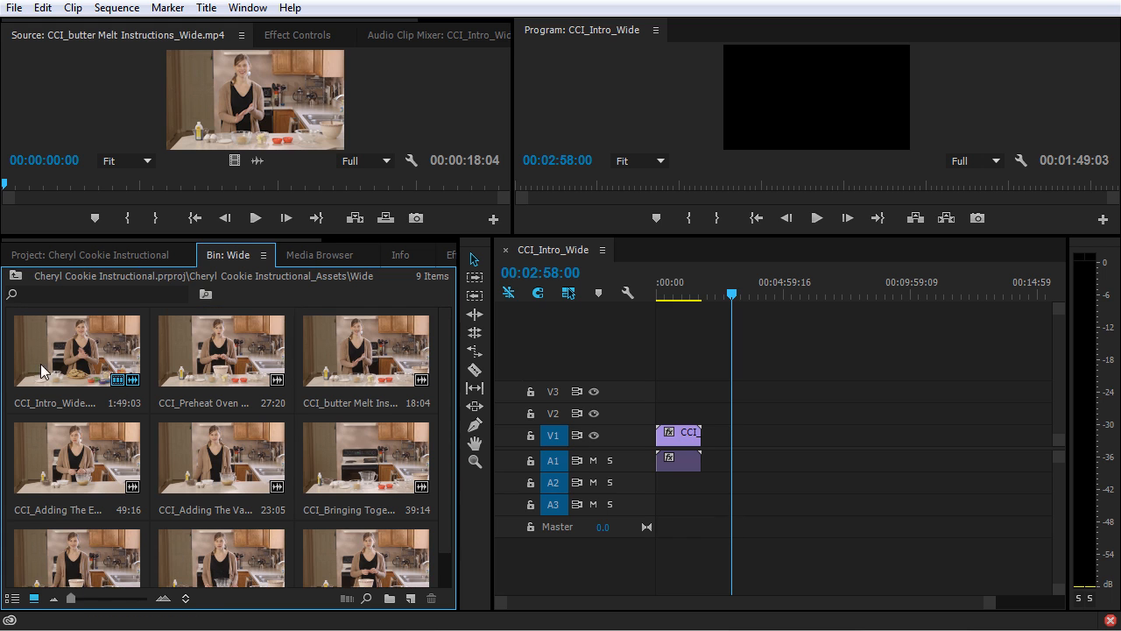
Open the Cutaway bin in its own floating window, show its clips as thumbnails and dock it as a tab beside the Wide bin.
left_click(96, 255)
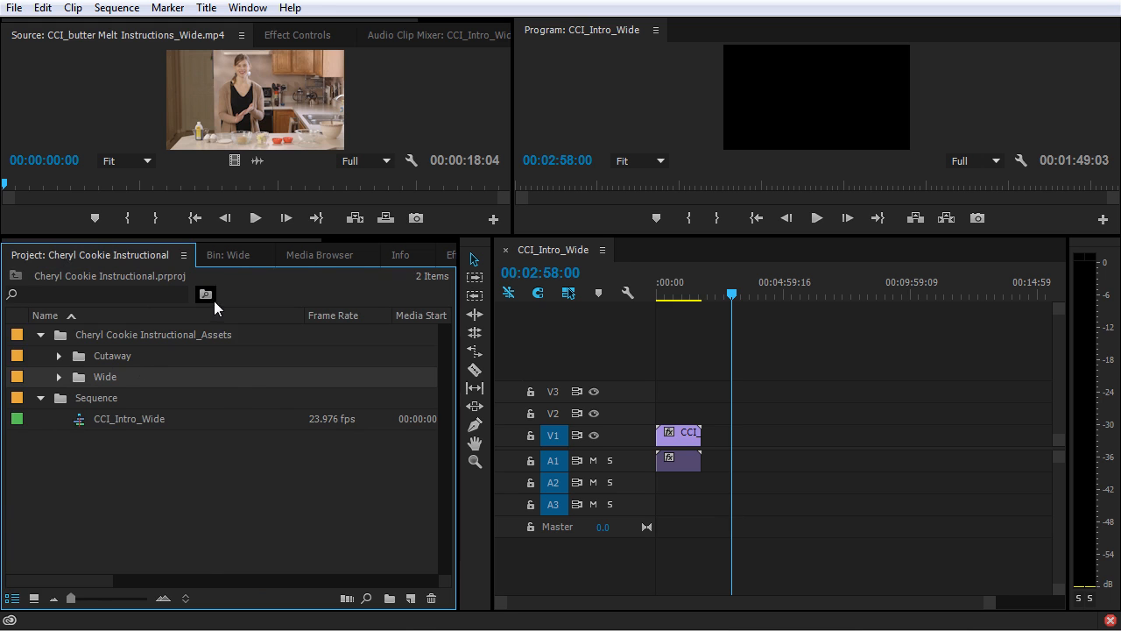
left_click(230, 253)
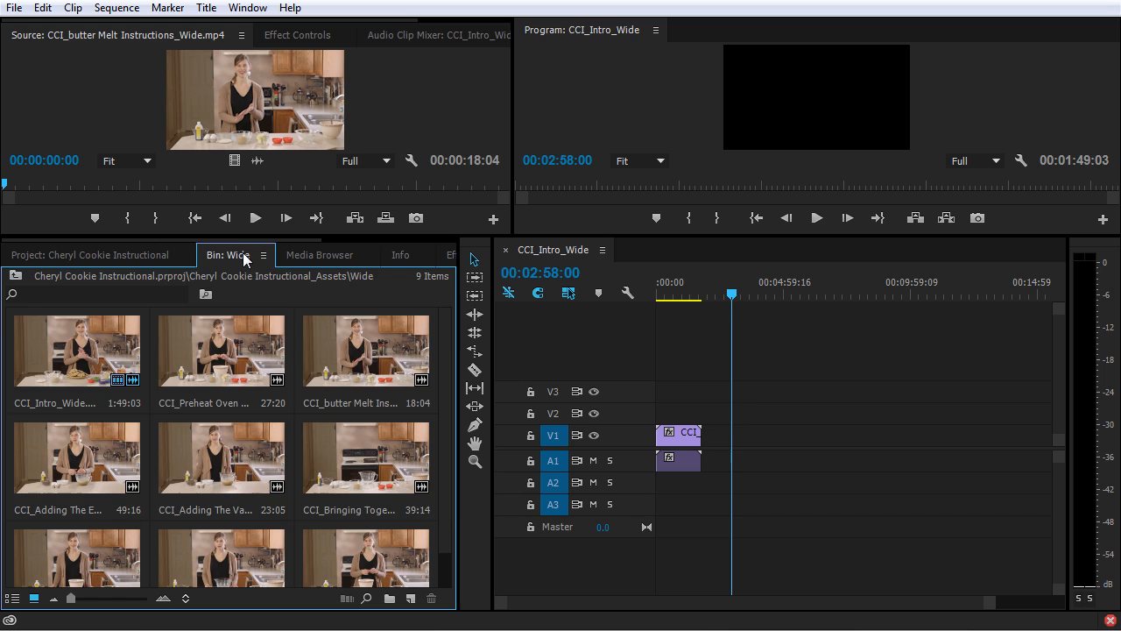
left_click(141, 259)
double_click(77, 356)
left_click_drag(42, 12, 413, 150)
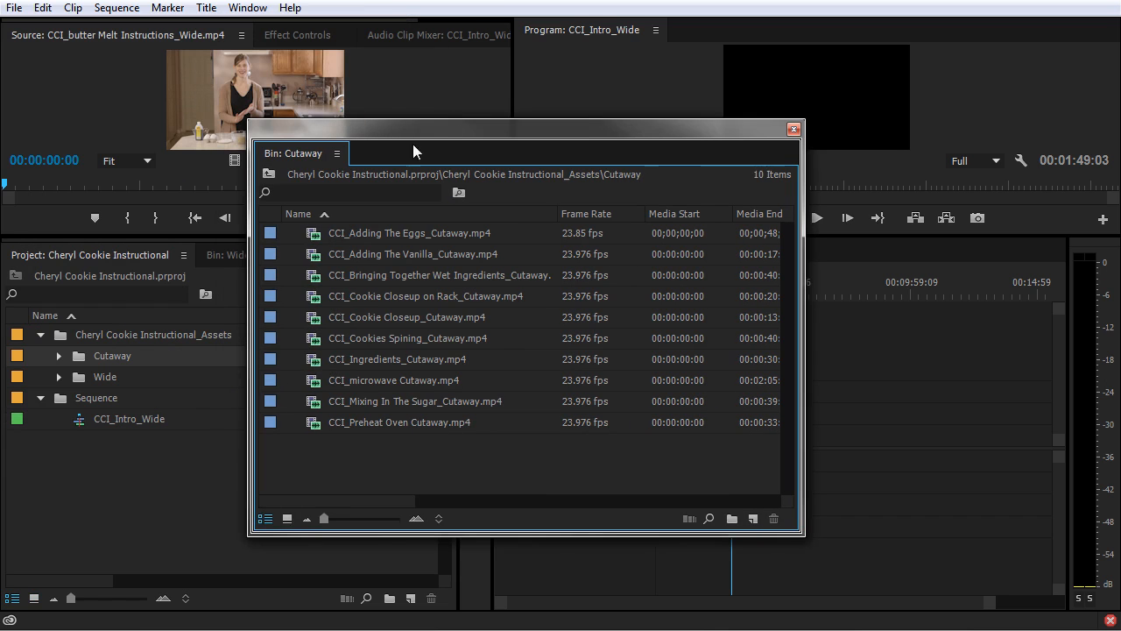
left_click(286, 518)
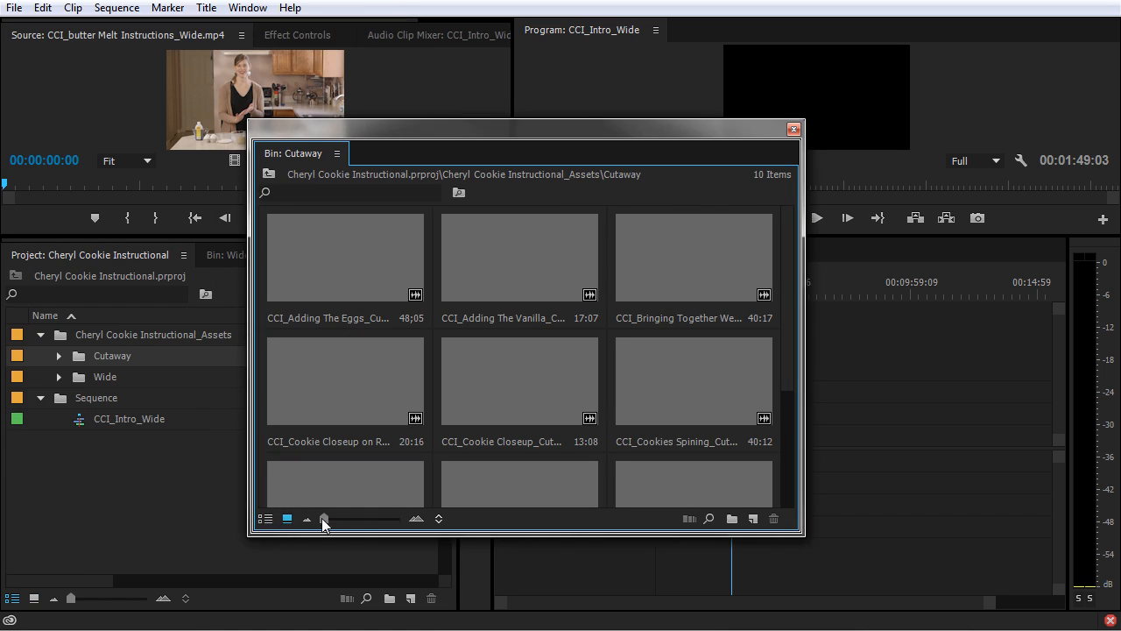
left_click_drag(305, 155, 295, 255)
Compare the docked Wide and Cutaway bins, and return to the project's main bin list.
left_click(230, 256)
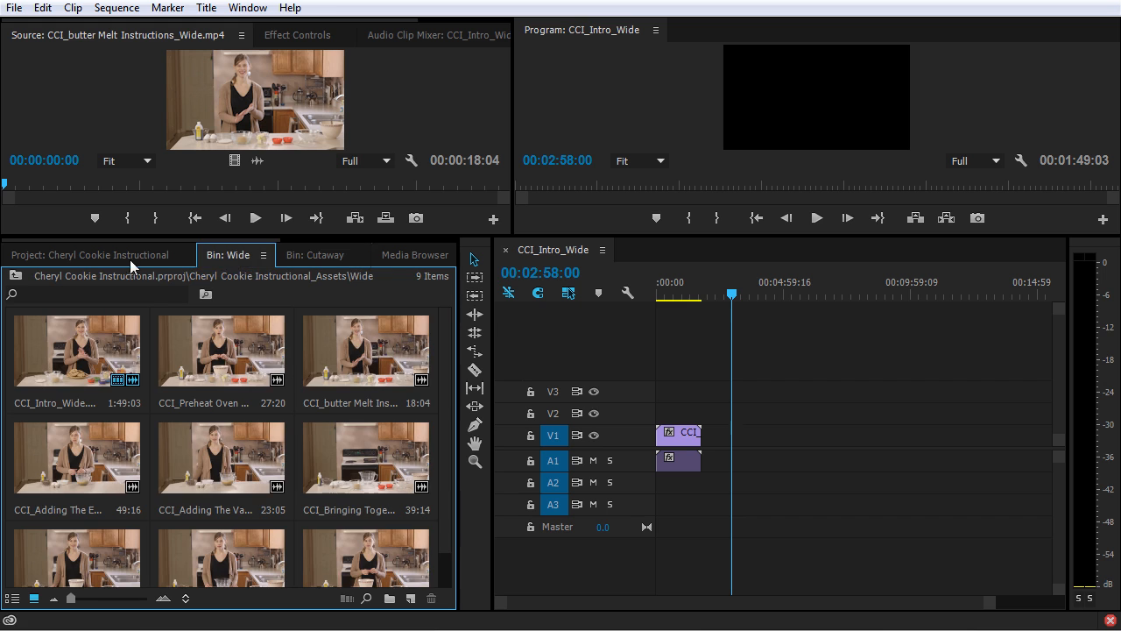
left_click(306, 254)
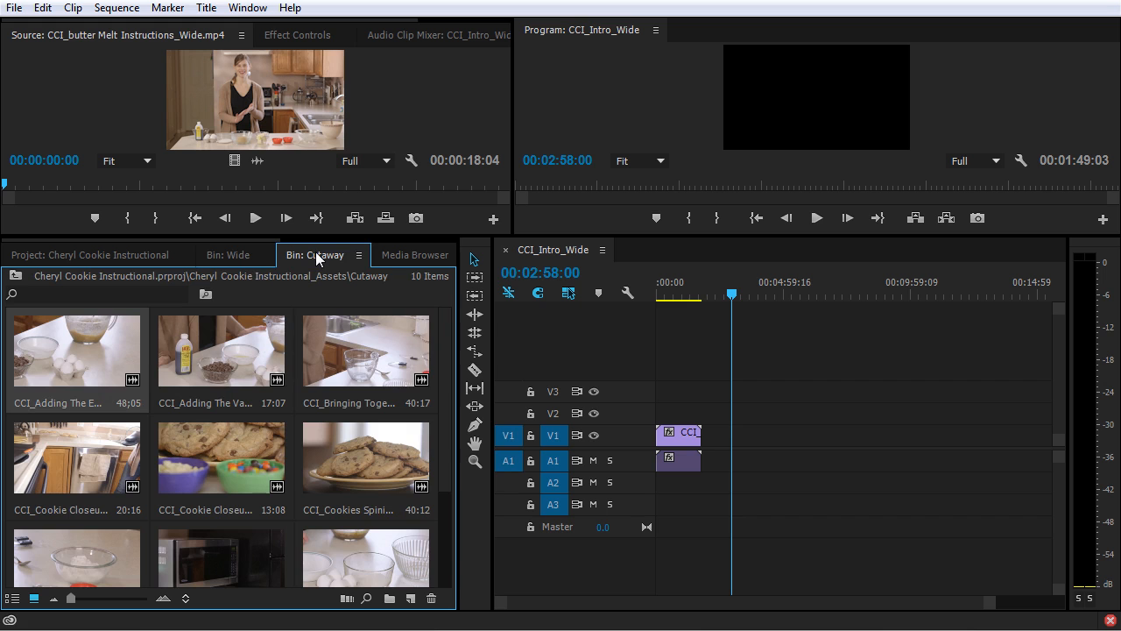
scroll(315, 410, "down", 2)
scroll(338, 408, "up", 2)
left_click(218, 253)
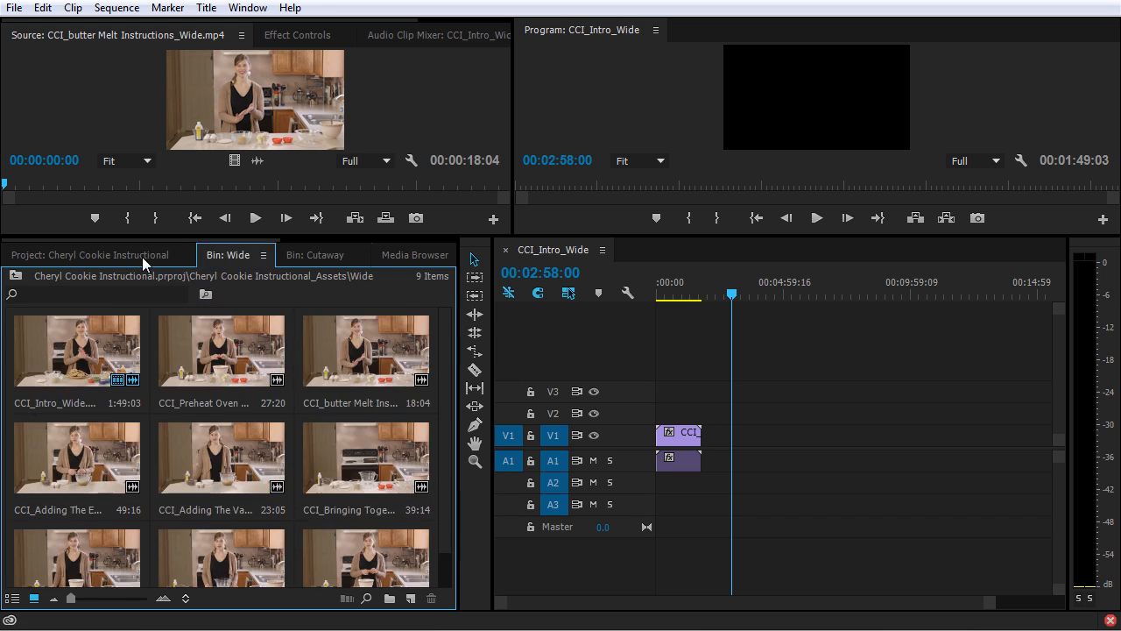
left_click(142, 255)
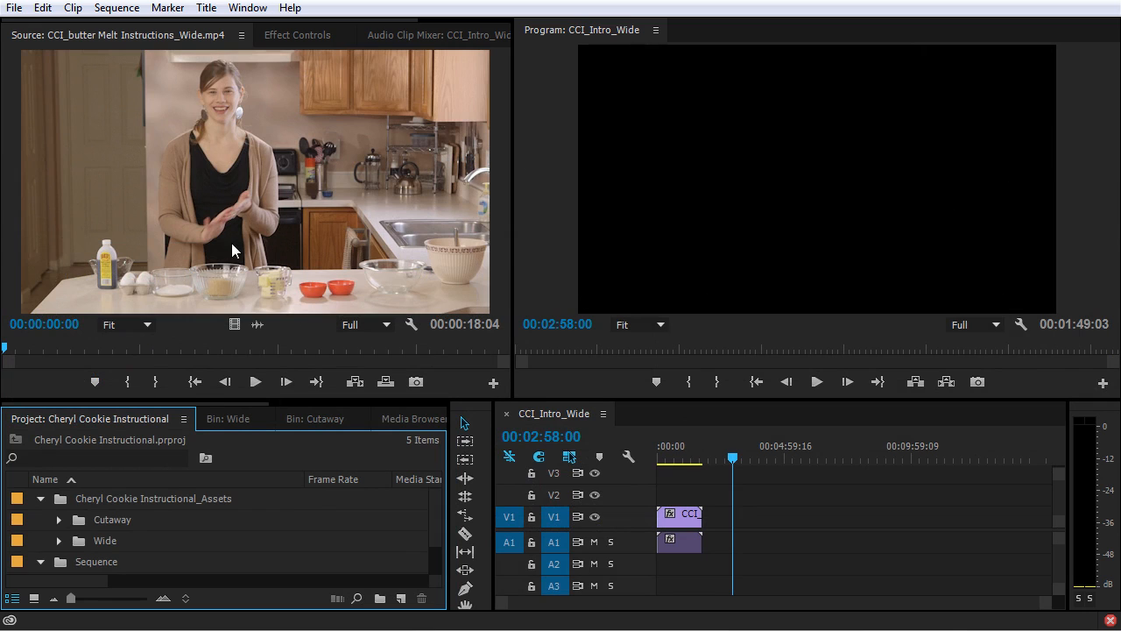
Expand the Cutaway bin and load CCI_Adding The Eggs_Cutaway.mp4 into the Source monitor.
left_click(58, 520)
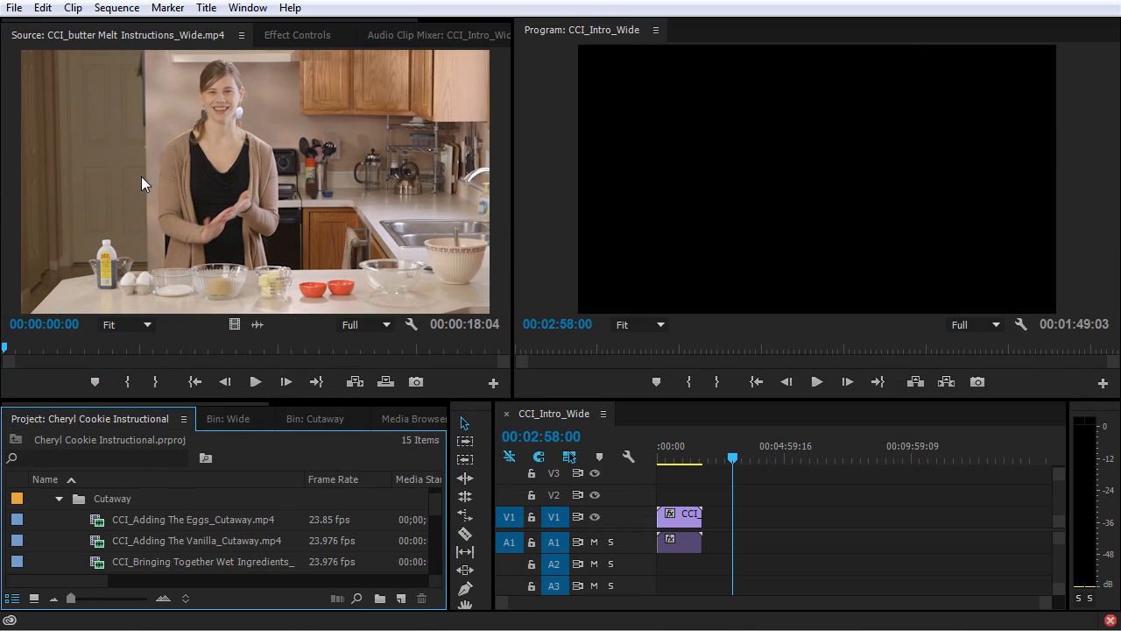
left_click(98, 523)
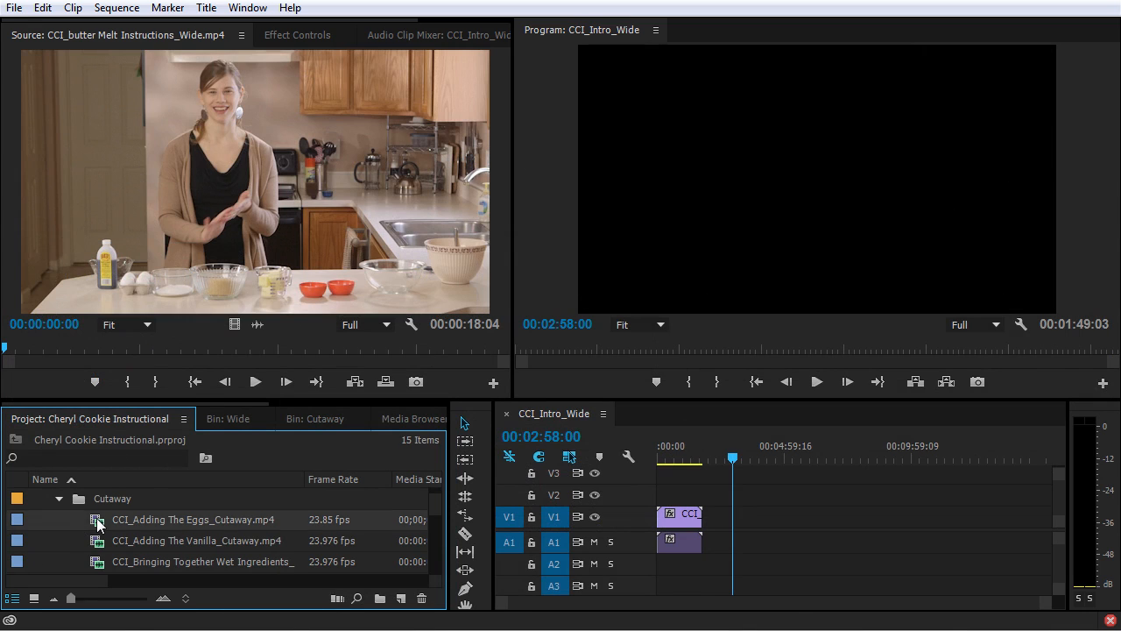
double_click(97, 523)
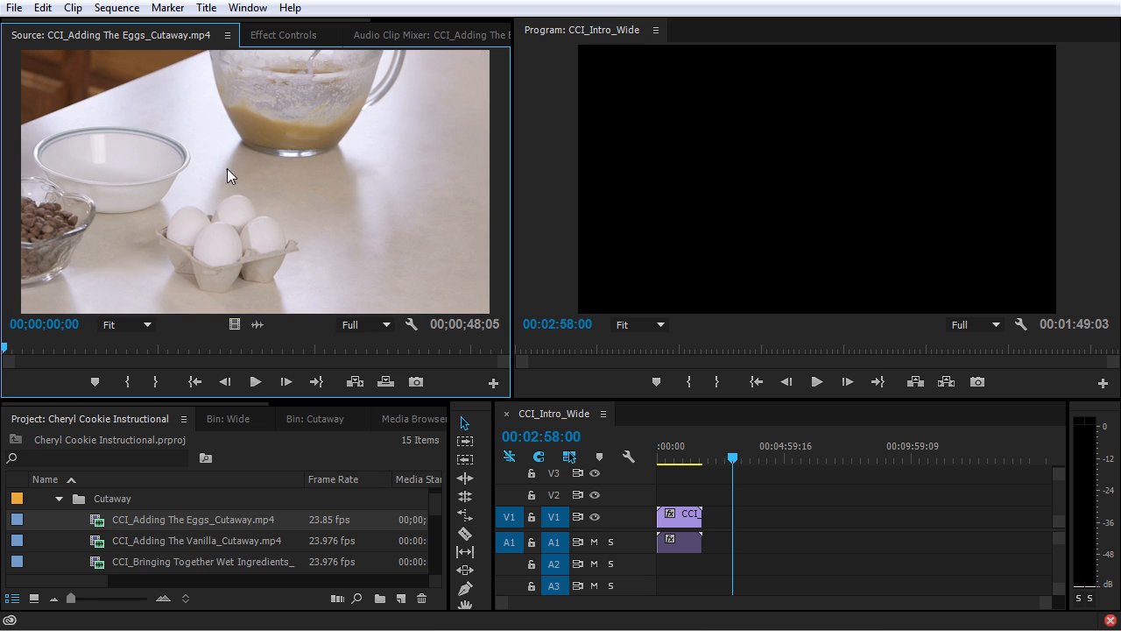
Place the loaded eggs cutaway on the timeline from the Source monitor three times: complete, video only and audio only.
left_click_drag(141, 154, 734, 552)
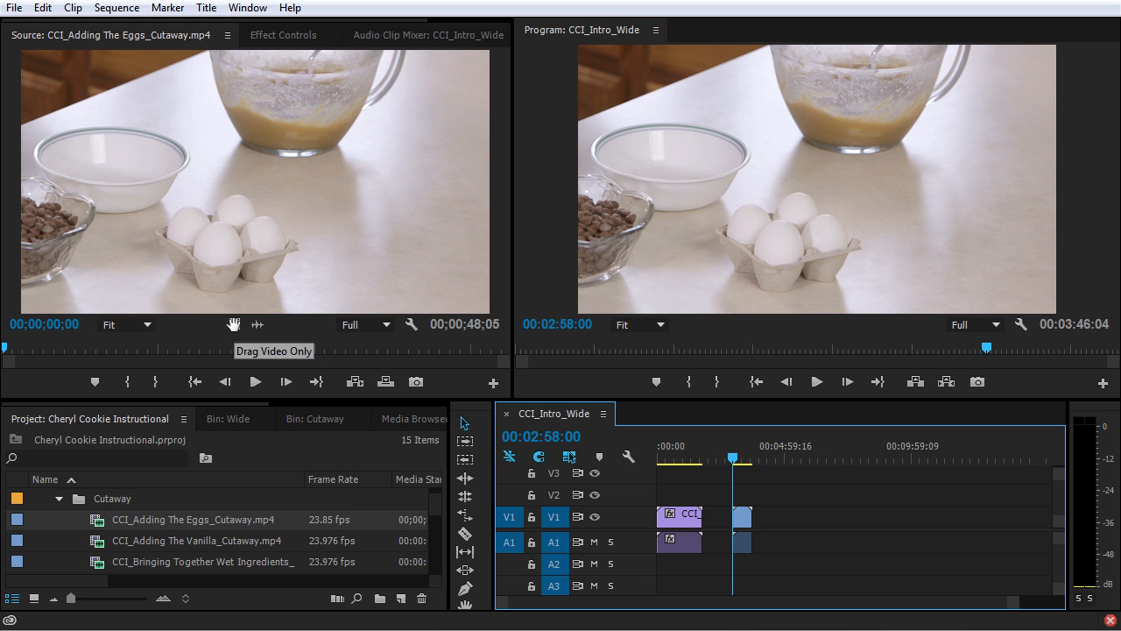
left_click_drag(233, 325, 765, 524)
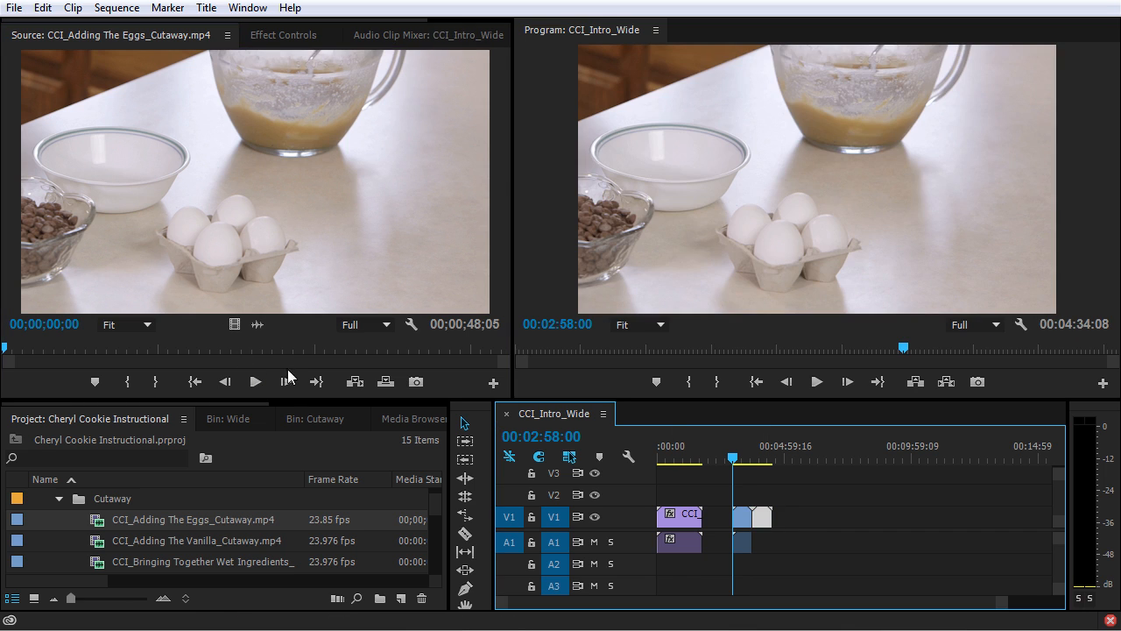
left_click_drag(260, 325, 784, 556)
Delete the eggs cutaway clips from the timeline, keeping the original intro clip.
left_click_drag(815, 506, 734, 556)
key("Delete")
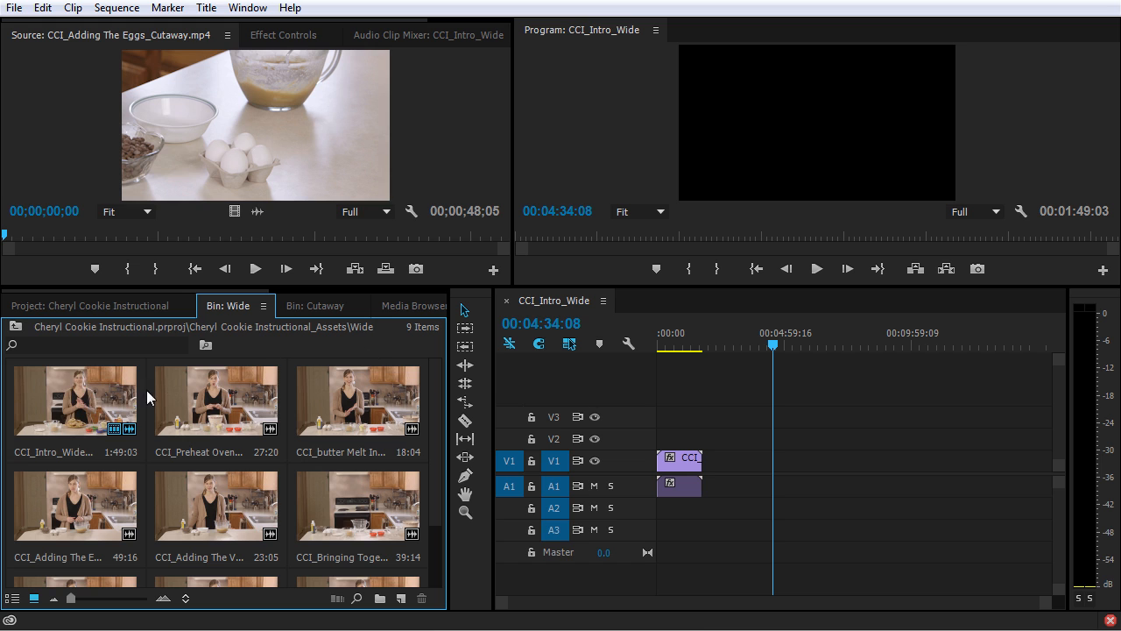
Automate the first eight Wide bin clips to the sequence in Selection Order, placed sequentially as an Overwrite Edit with default audio and video transitions.
left_click(98, 399)
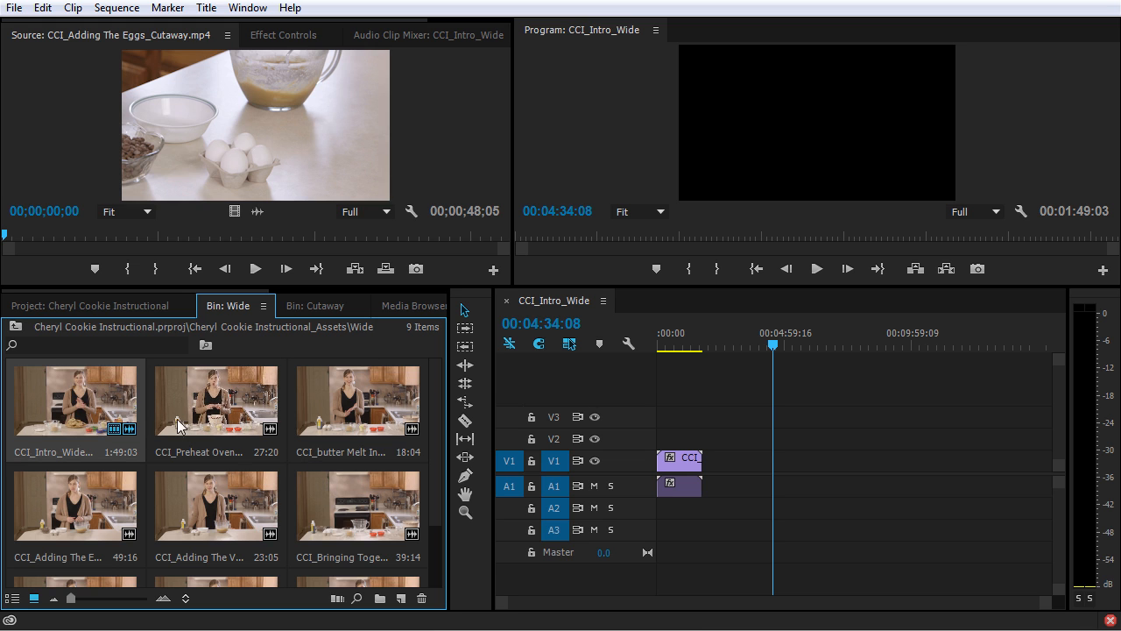
scroll(184, 434, "down", 1)
left_click(215, 535, "shift")
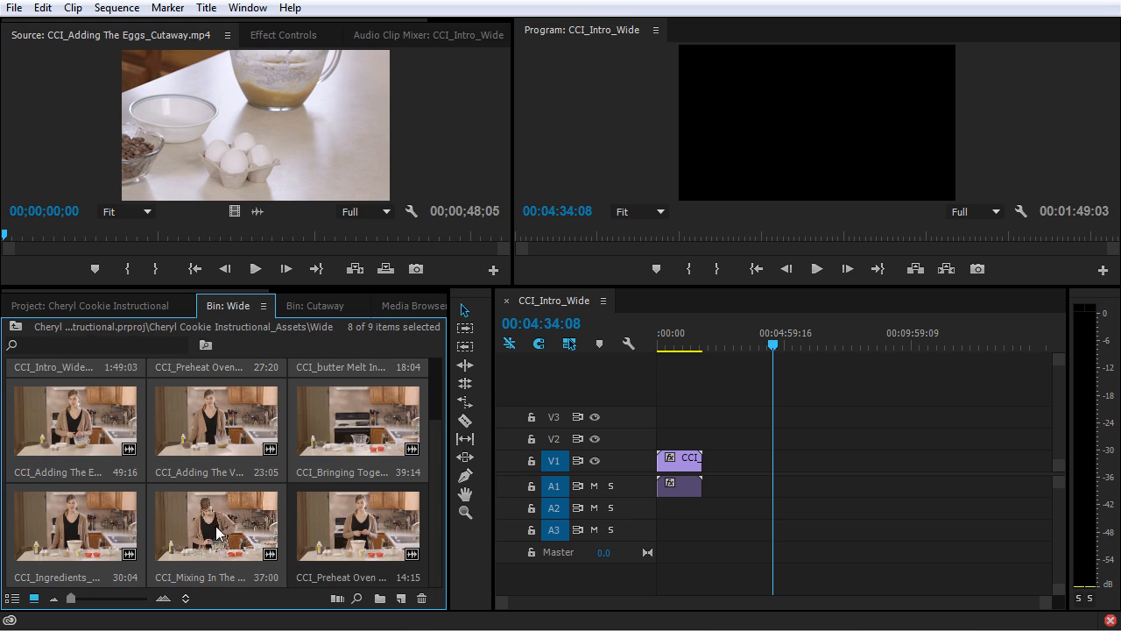
scroll(215, 535, "up", 1)
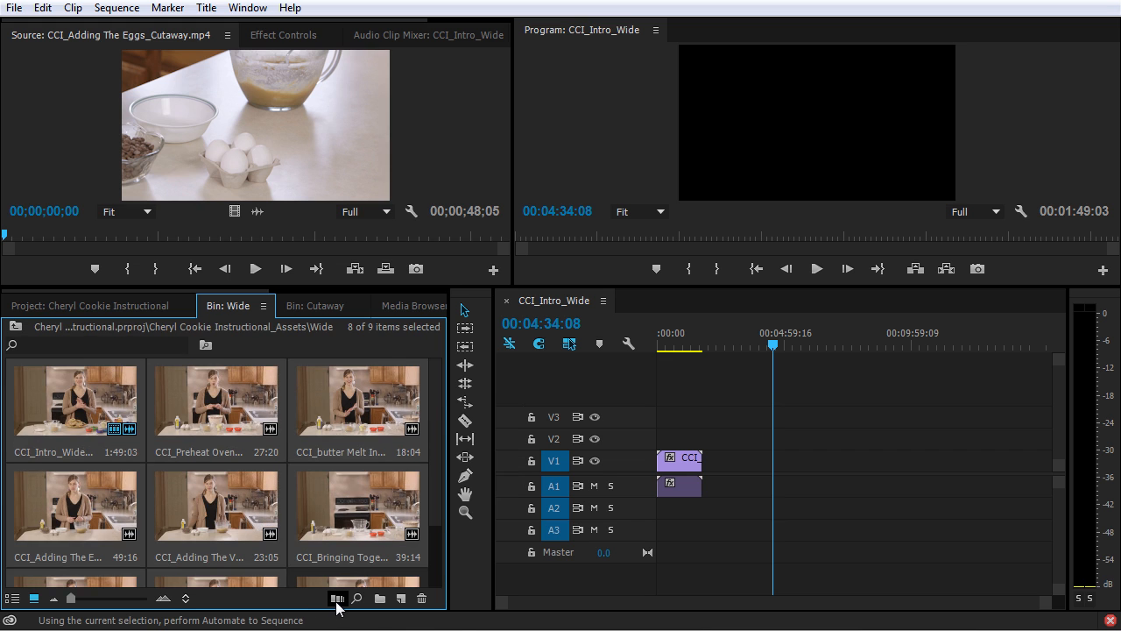
left_click(337, 600)
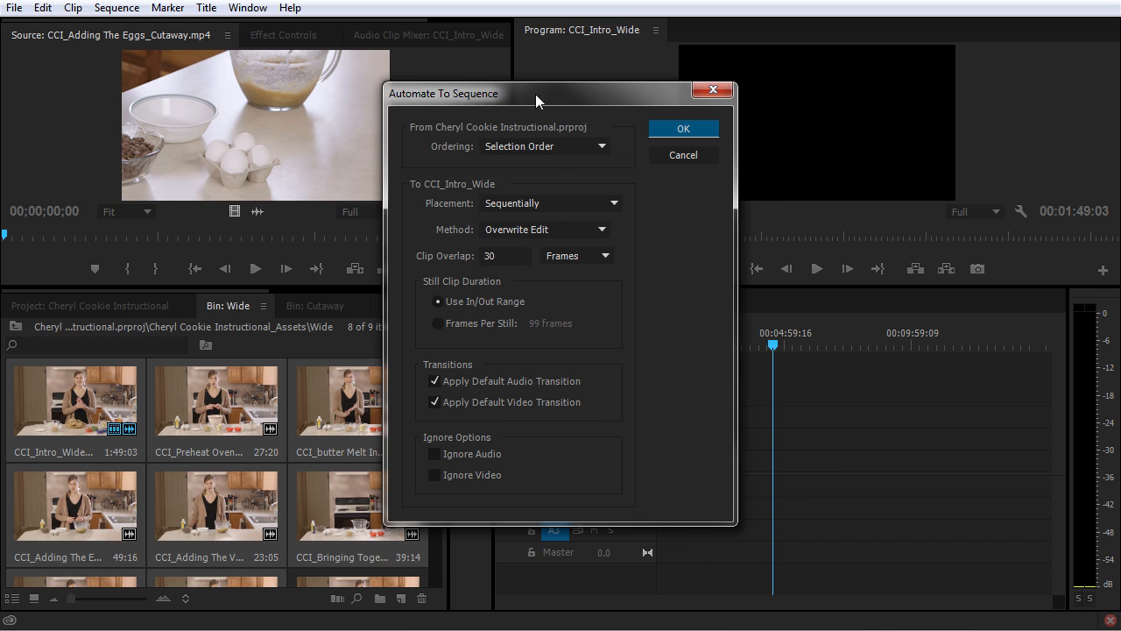
left_click_drag(535, 94, 556, 122)
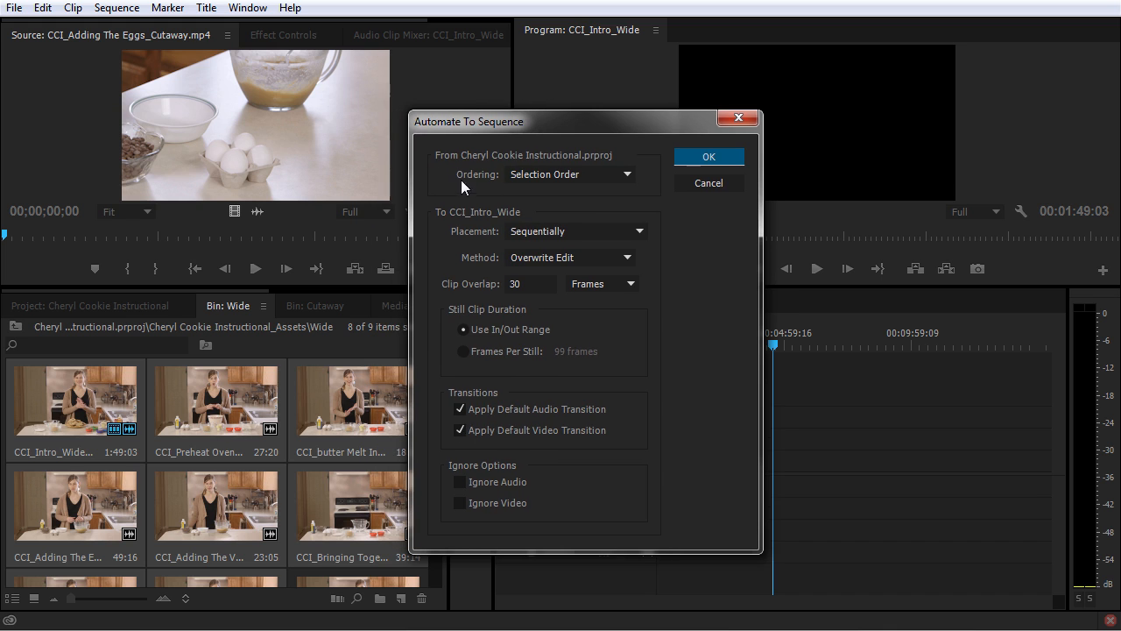
left_click(599, 177)
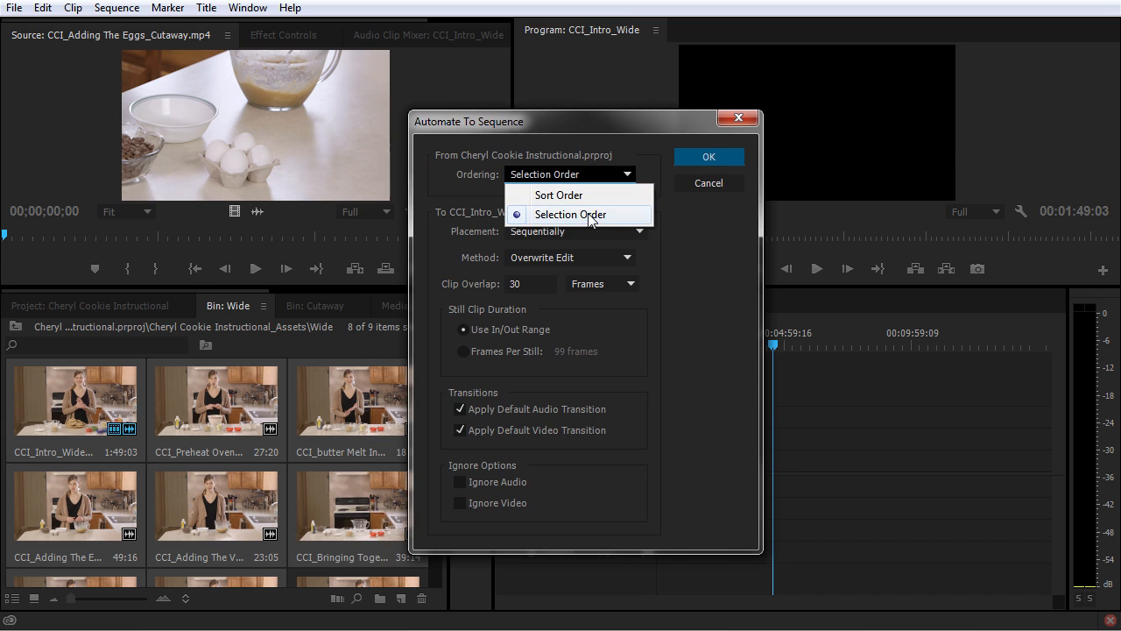
left_click(470, 195)
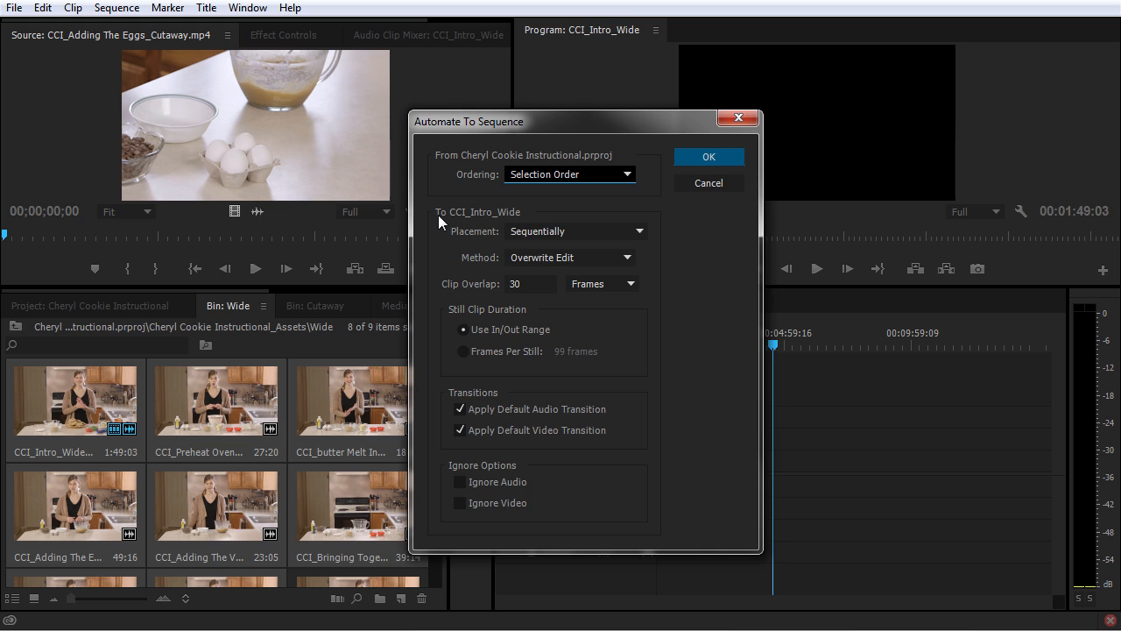
key("Tab")
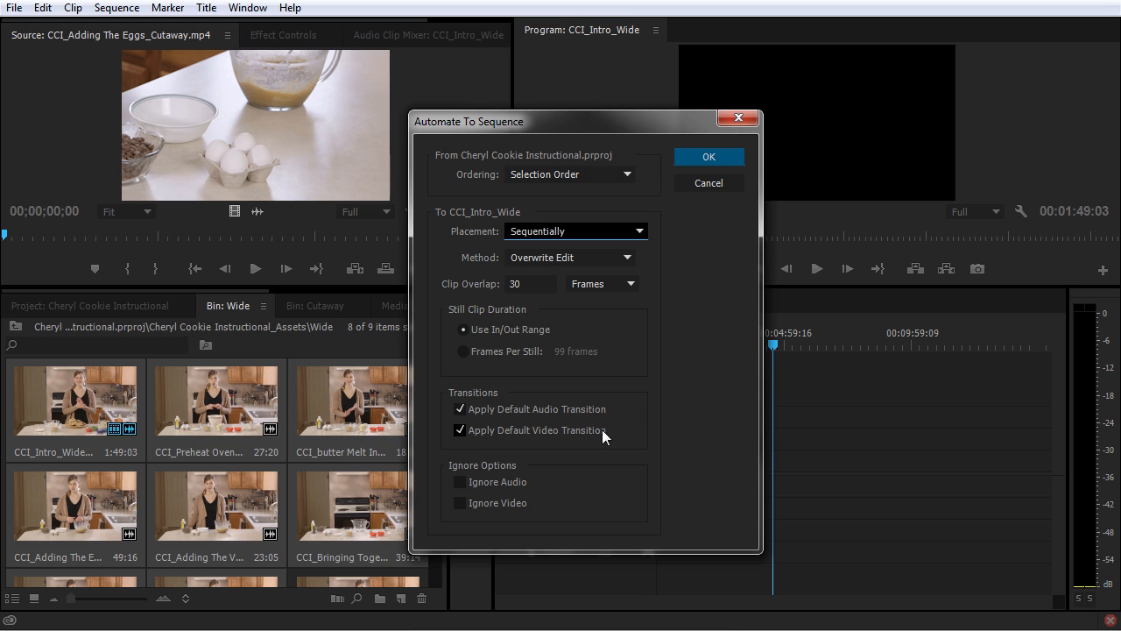
left_click(709, 157)
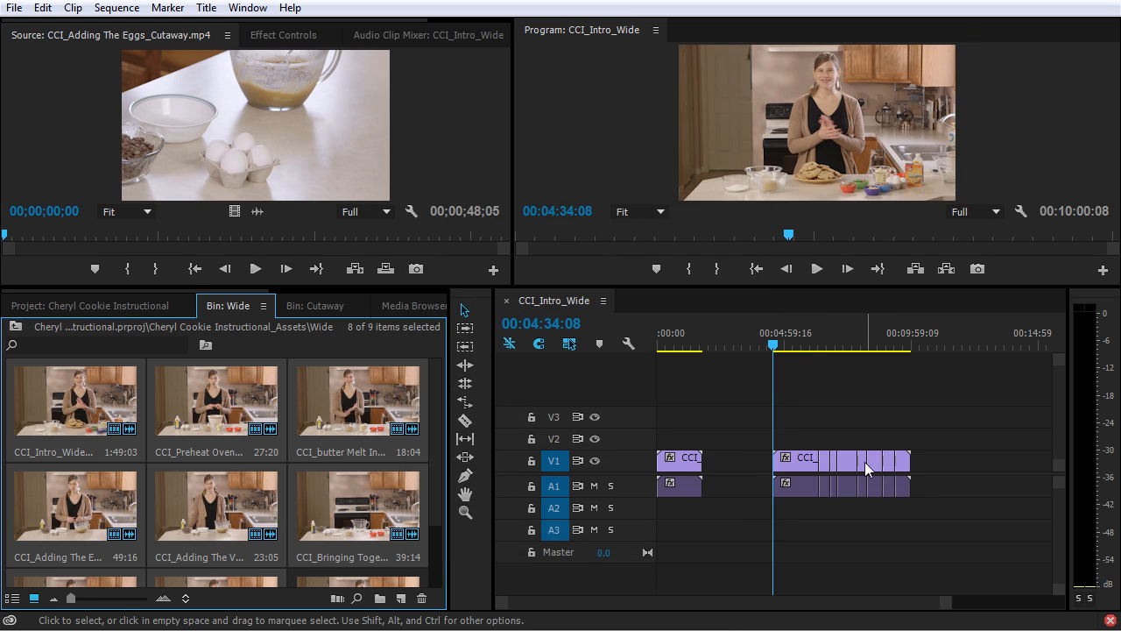
Examine the automated clips up close on the timeline, checking the transitions at the cuts between them.
left_click_drag(801, 345, 808, 345)
key("=")
key("=")
key("=")
key("=")
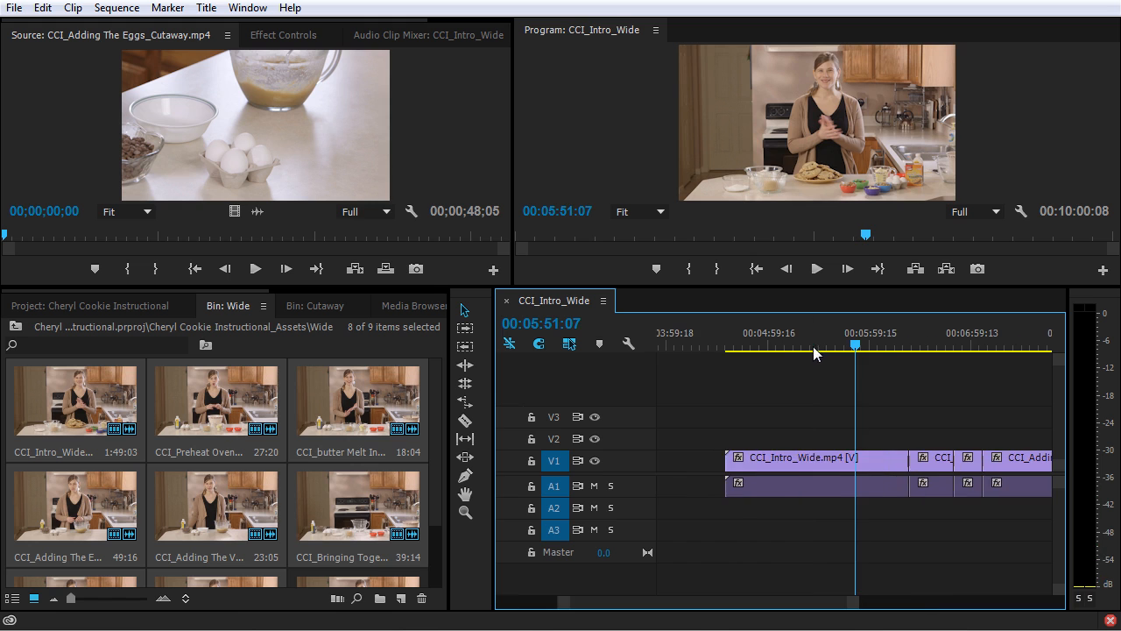
left_click_drag(728, 601, 745, 602)
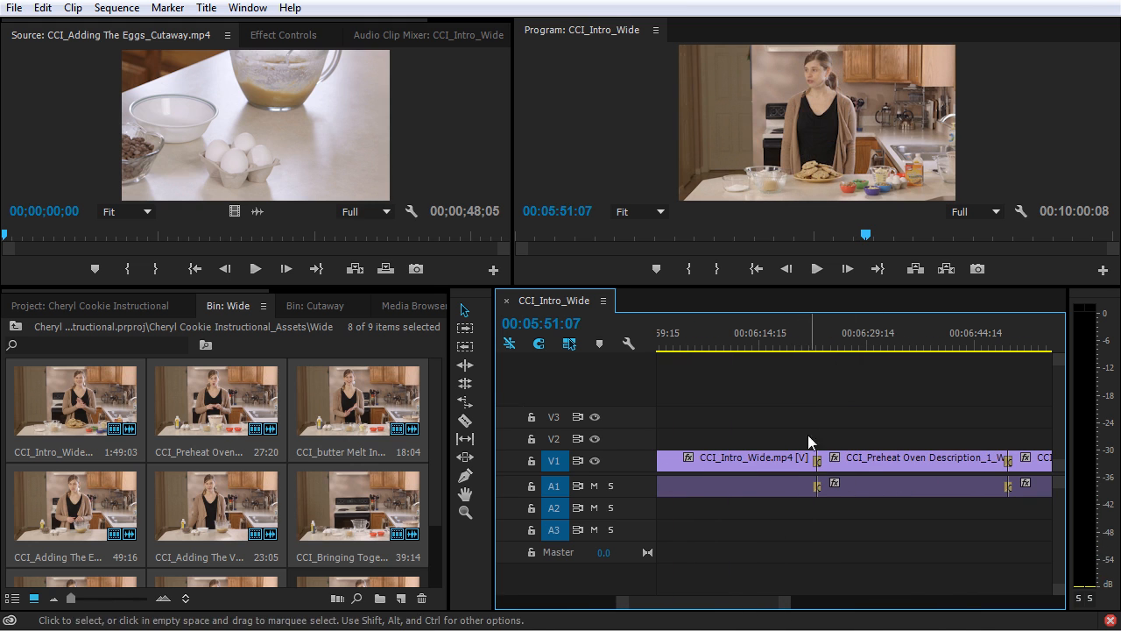
key("-")
key("-")
key("-")
key("-")
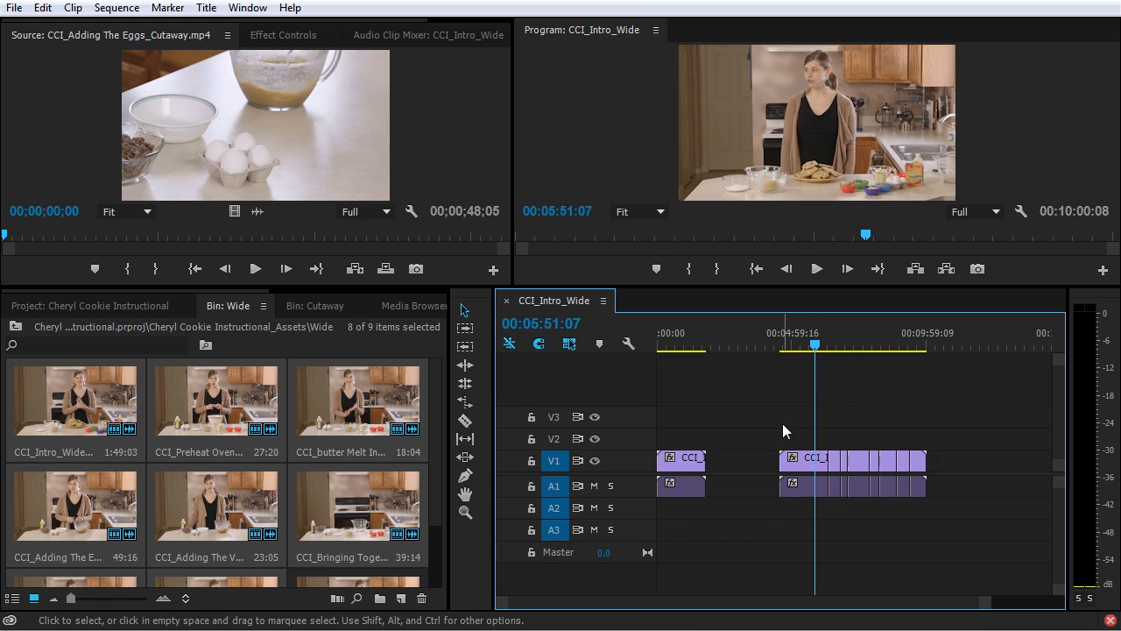
Delete all the automated wide clips from the timeline, keeping the original intro clip.
left_click_drag(758, 422, 945, 529)
key("Delete")
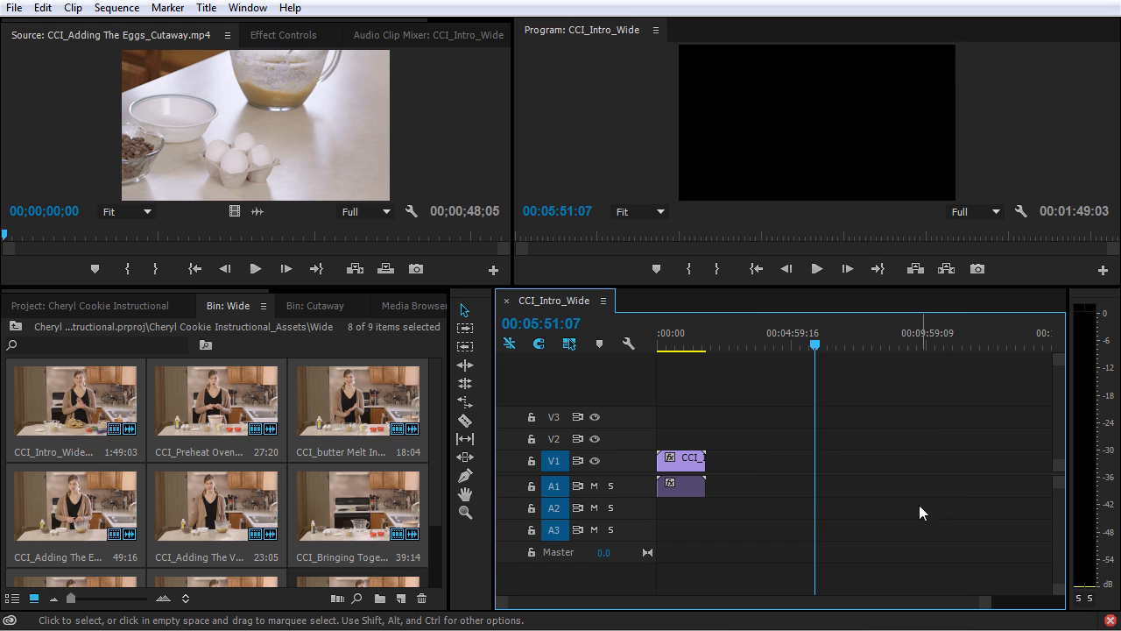
Select the first eight cutaway clips in the project list and review the Automate To Sequence ordering options without applying them.
left_click(129, 299)
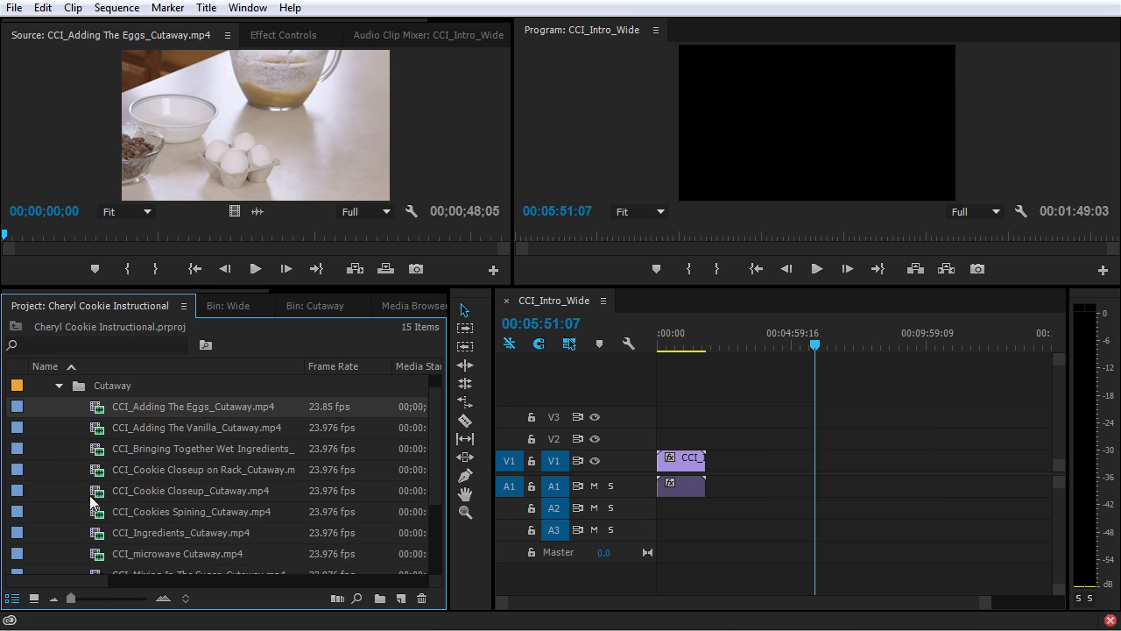
left_click(96, 554, "shift")
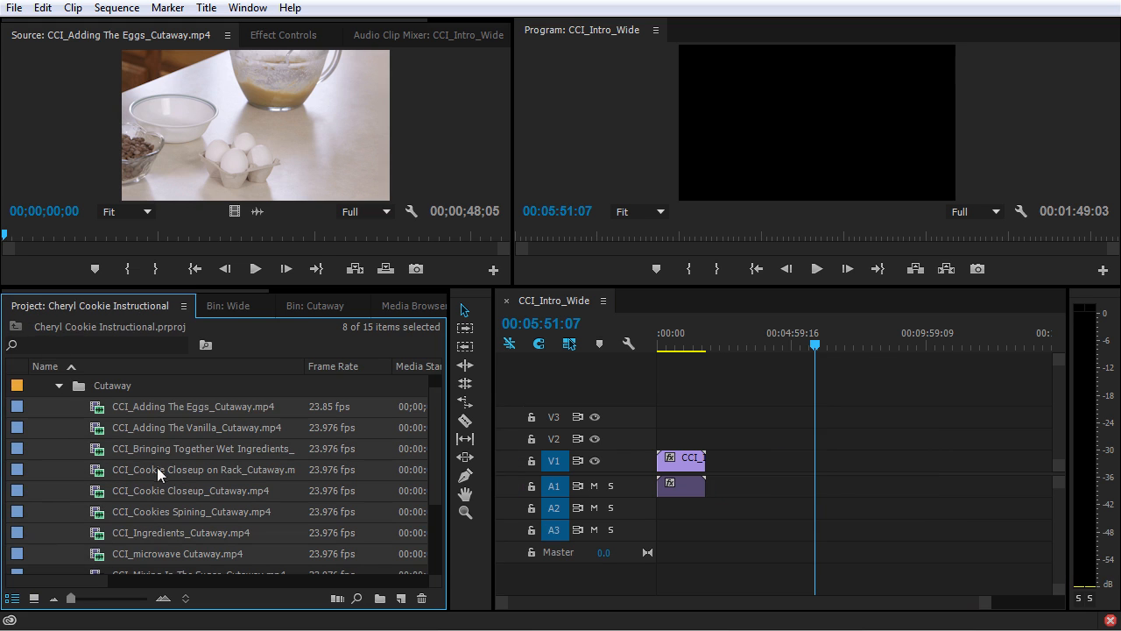
left_click(338, 599)
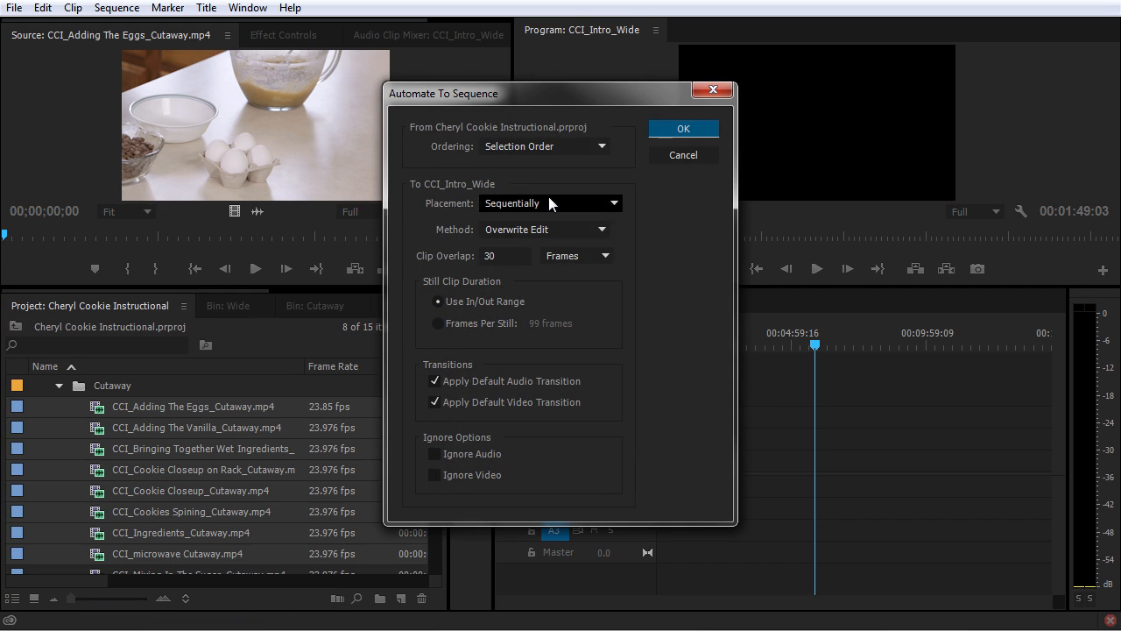
left_click(592, 143)
left_click(433, 165)
left_click(675, 157)
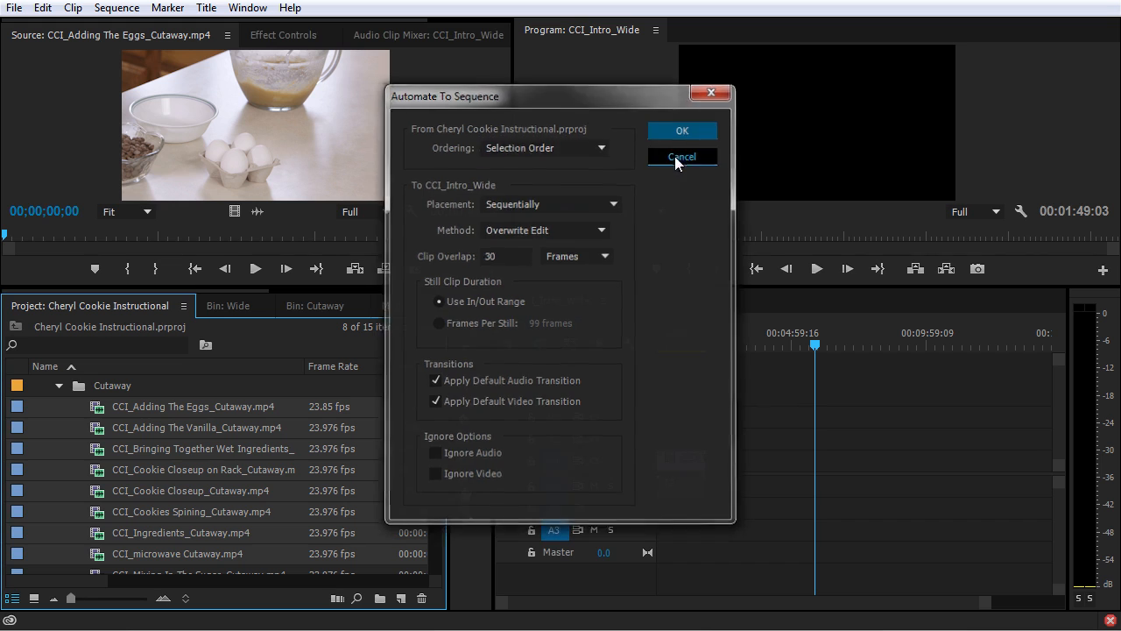
Select the microwave, Cookie Closeup, Cookies Spining and Vanilla cutaways in that order, review Automate To Sequence without applying it, and collapse the Cutaway bin.
left_click(62, 492)
left_click(95, 552)
left_click(101, 497, "ctrl")
left_click(100, 514, "ctrl")
left_click(101, 436, "ctrl")
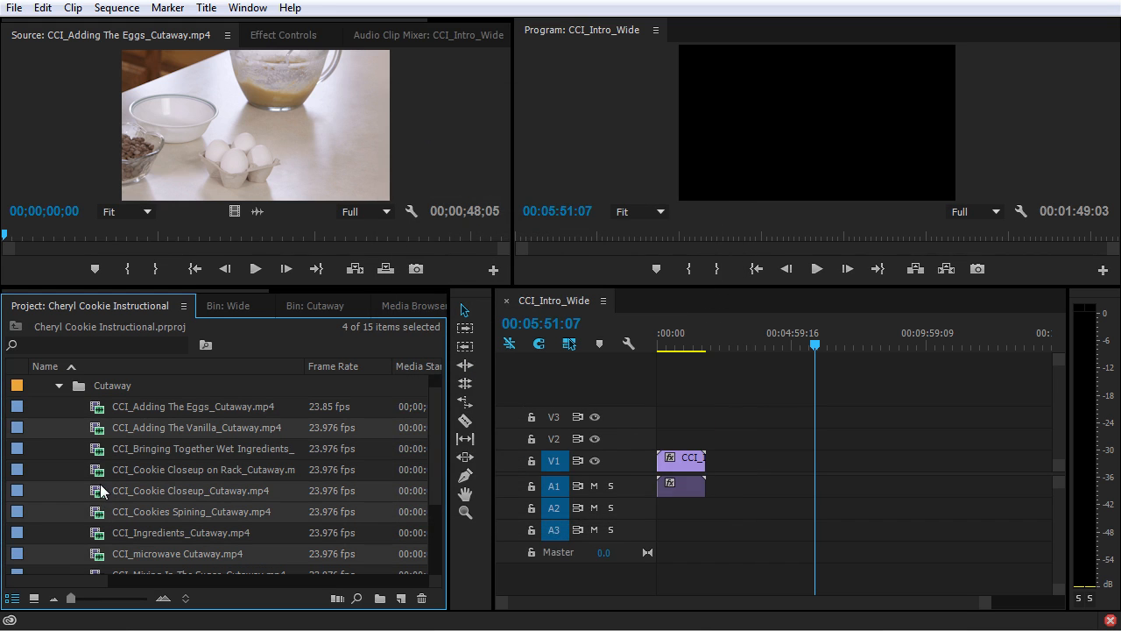
left_click(338, 597)
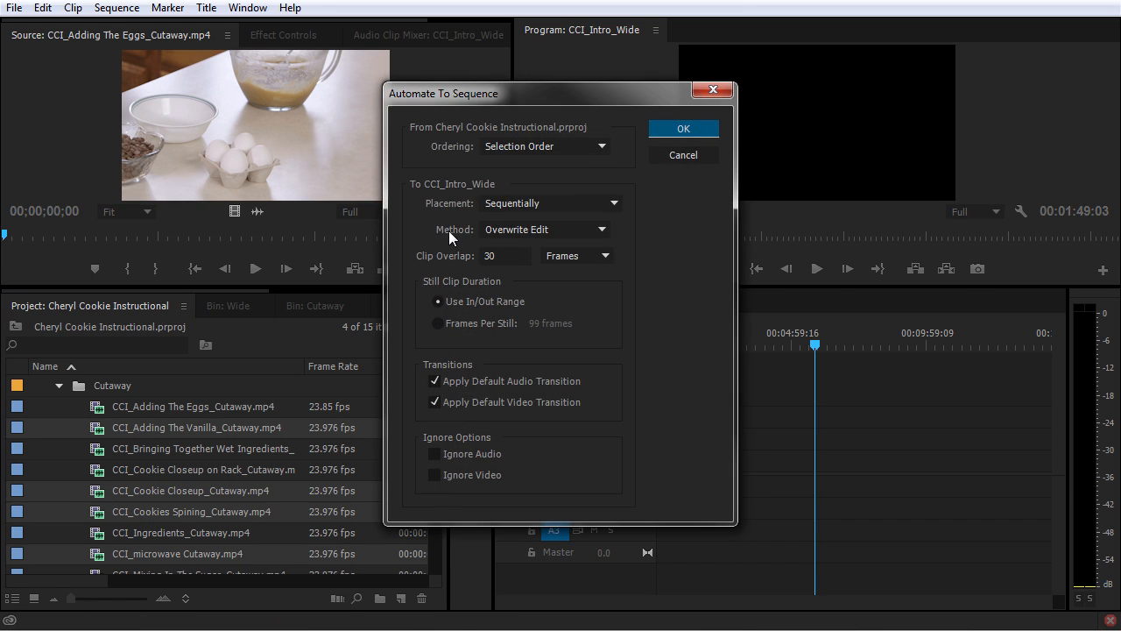
left_click(692, 155)
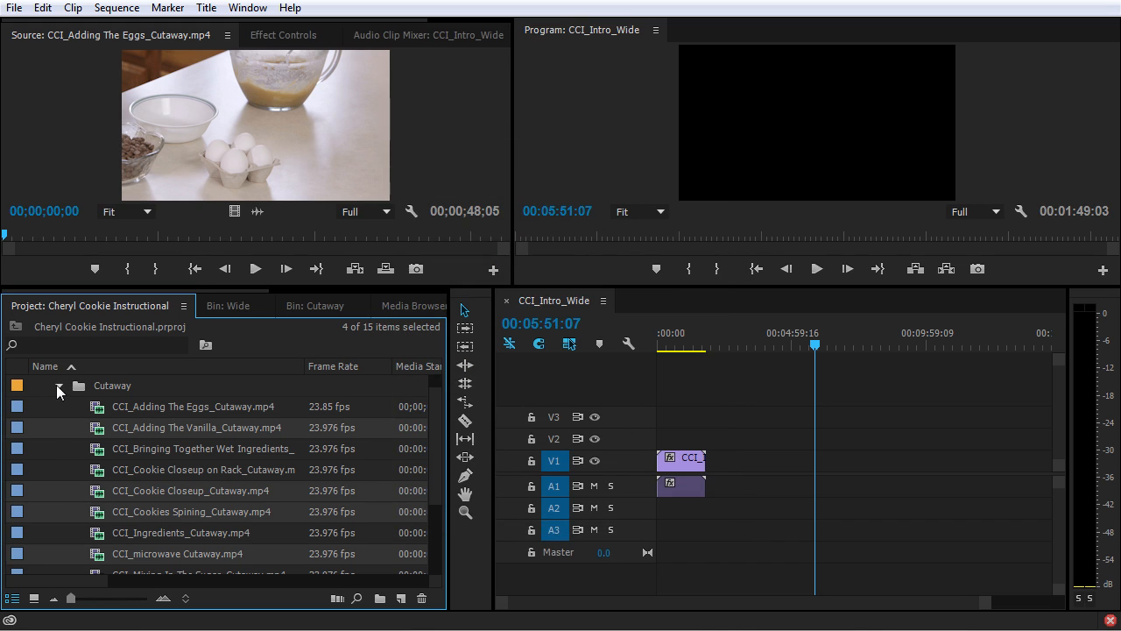
left_click(57, 386)
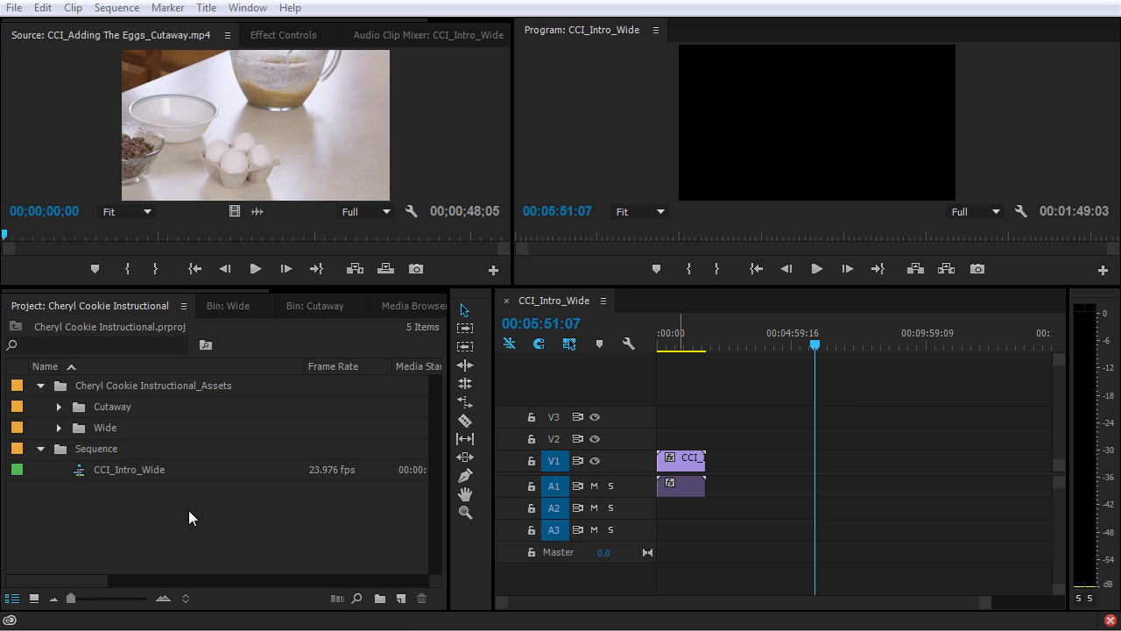